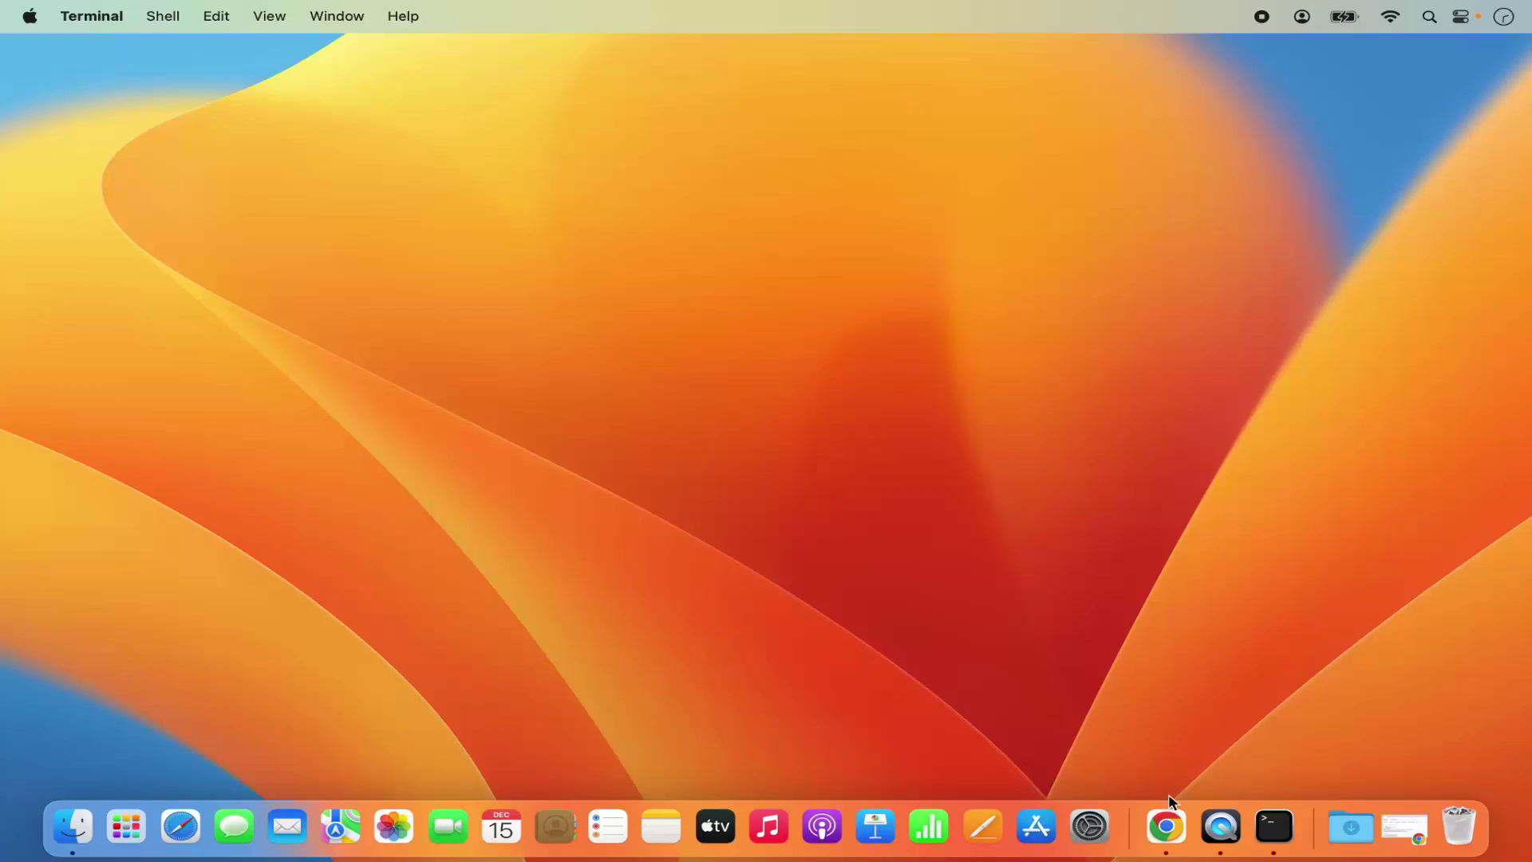
# Step: Download the python-3.12.1-macos11.pkg installer from the python.org downloads page in Chrome
pyautogui.click(1166, 823)
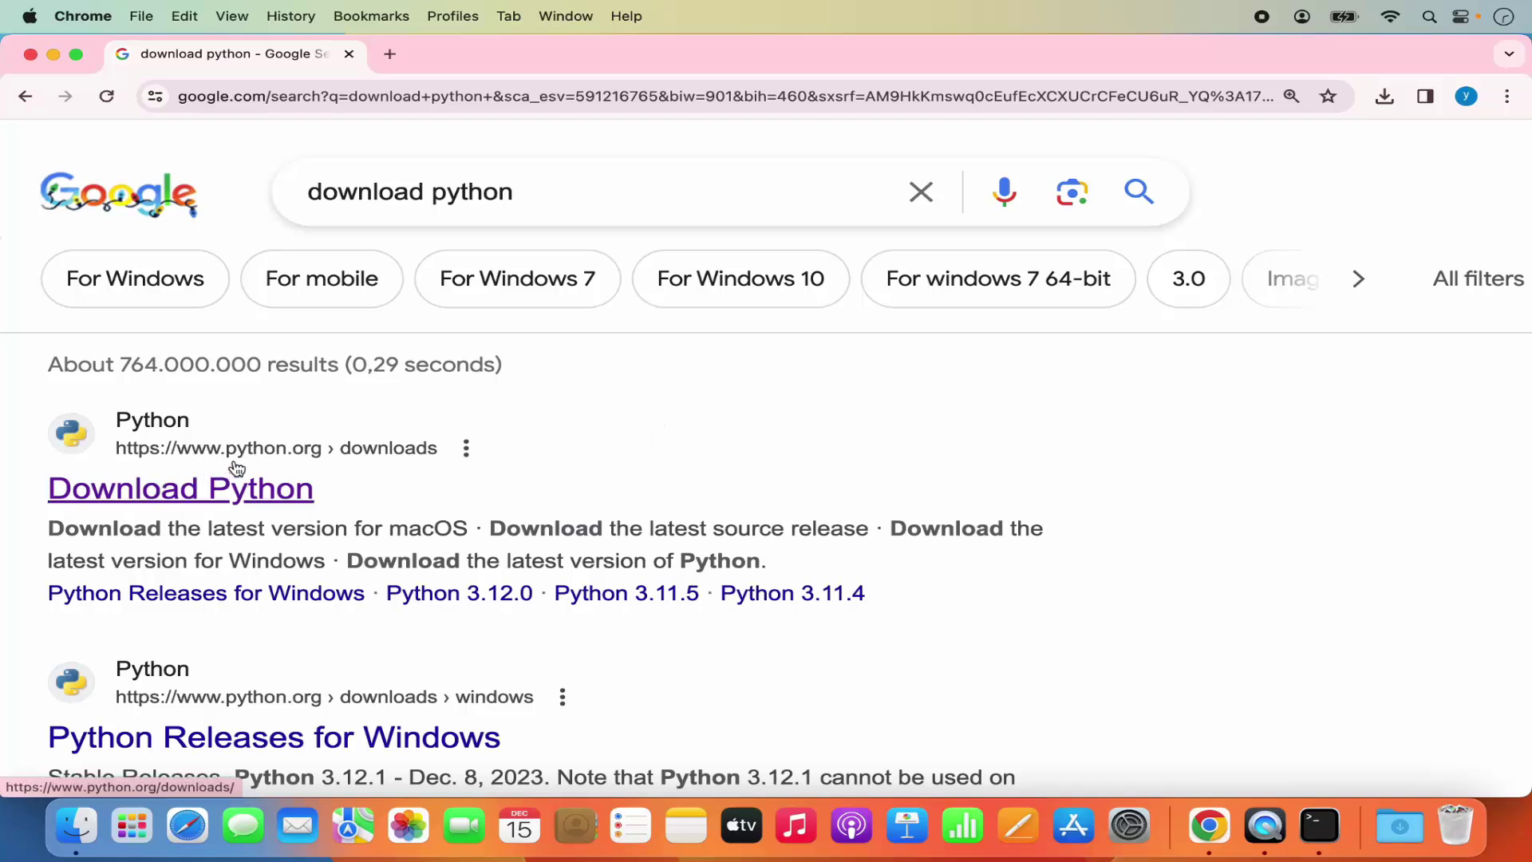
pyautogui.click(275, 492)
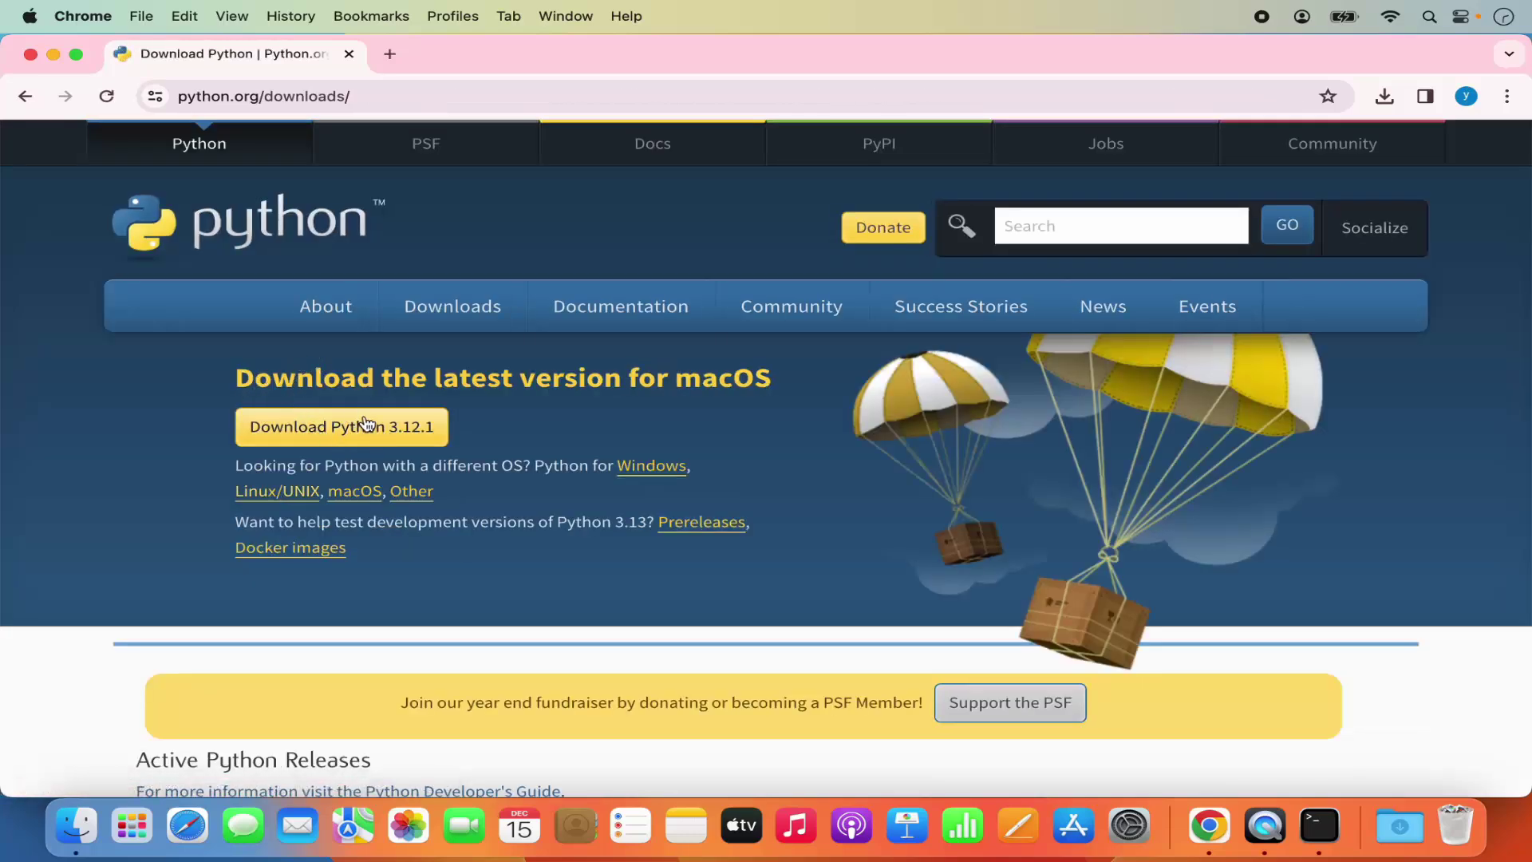
pyautogui.moveTo(449, 323)
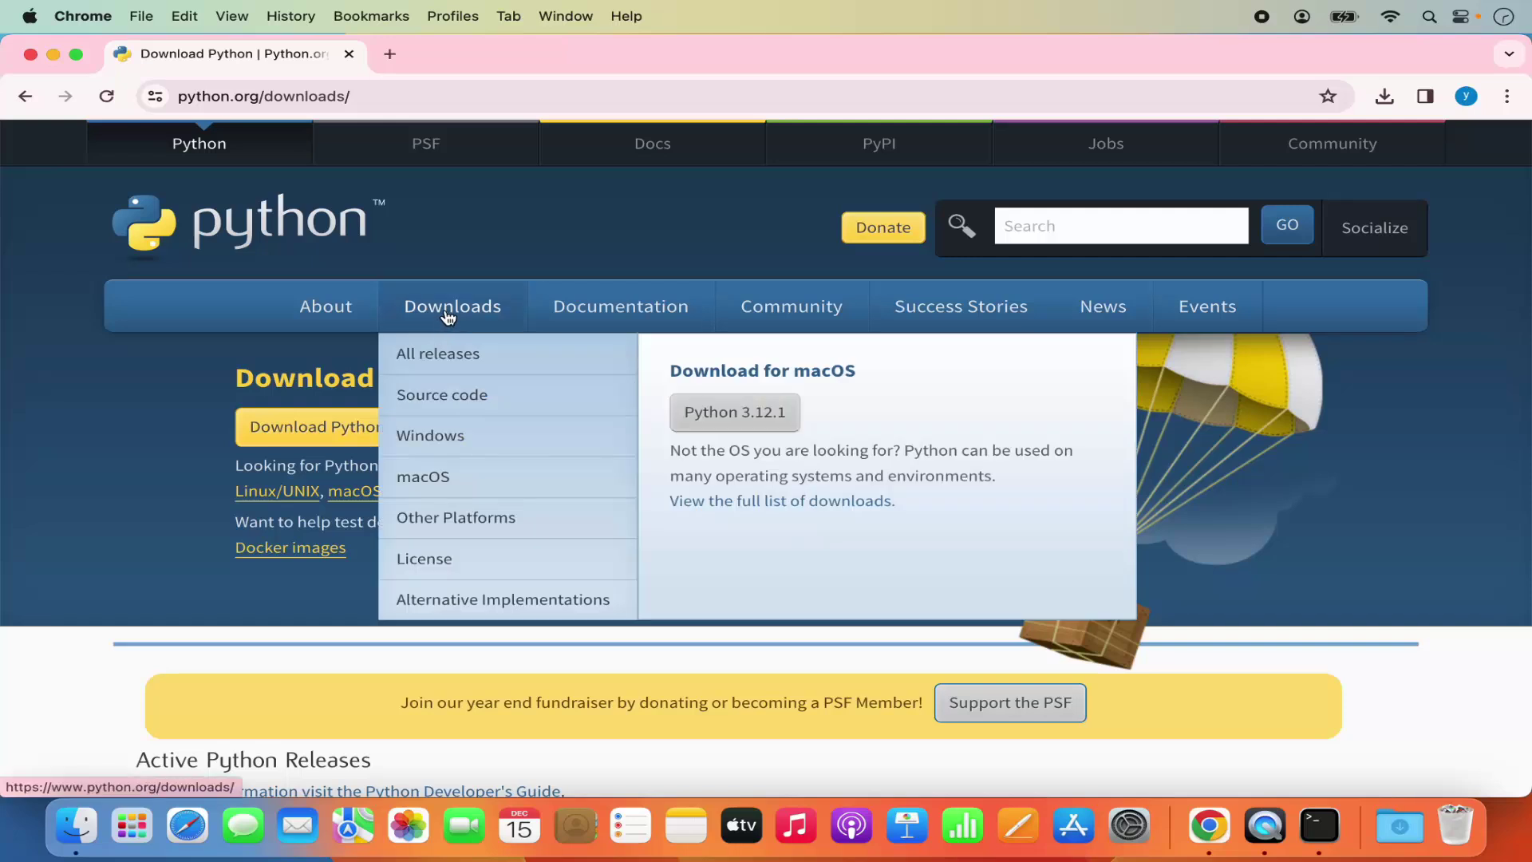
pyautogui.click(451, 319)
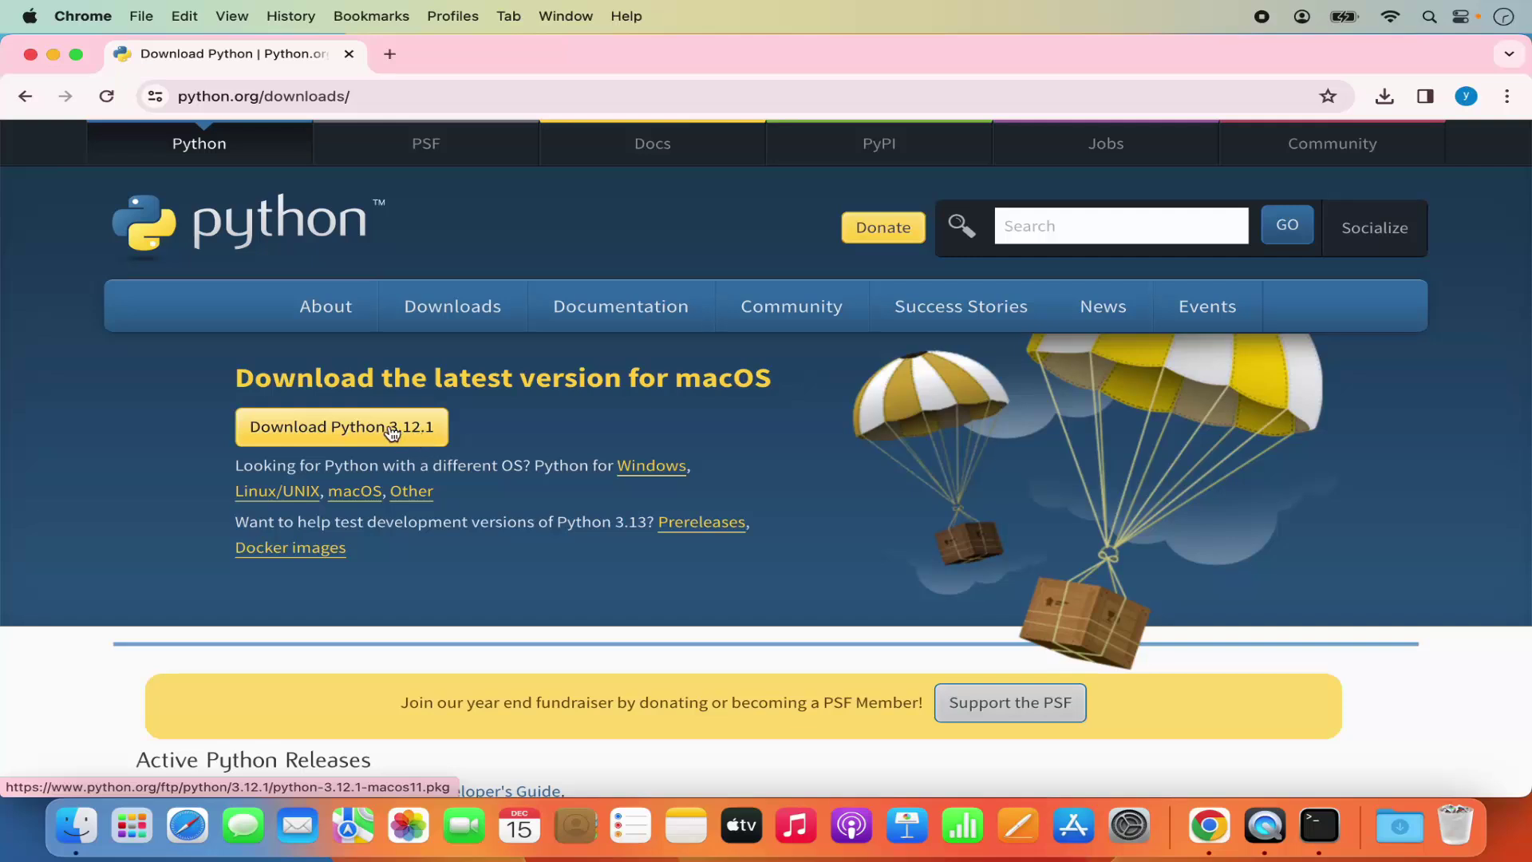
pyautogui.click(383, 433)
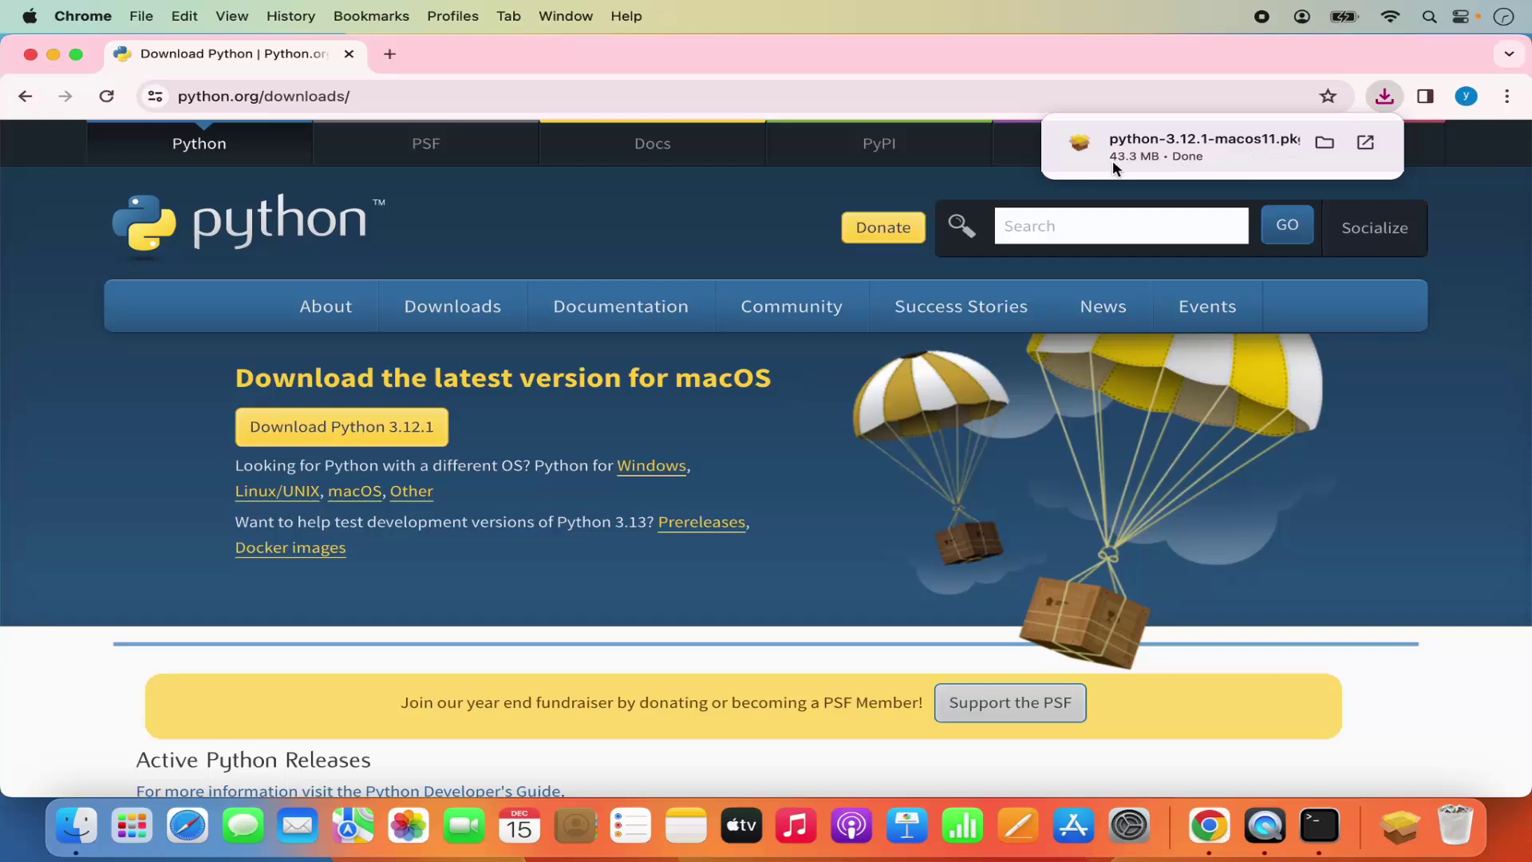
# Step: Open the downloaded Python 3.12.1 package and get past the Introduction to the Read Me
pyautogui.click(1176, 150)
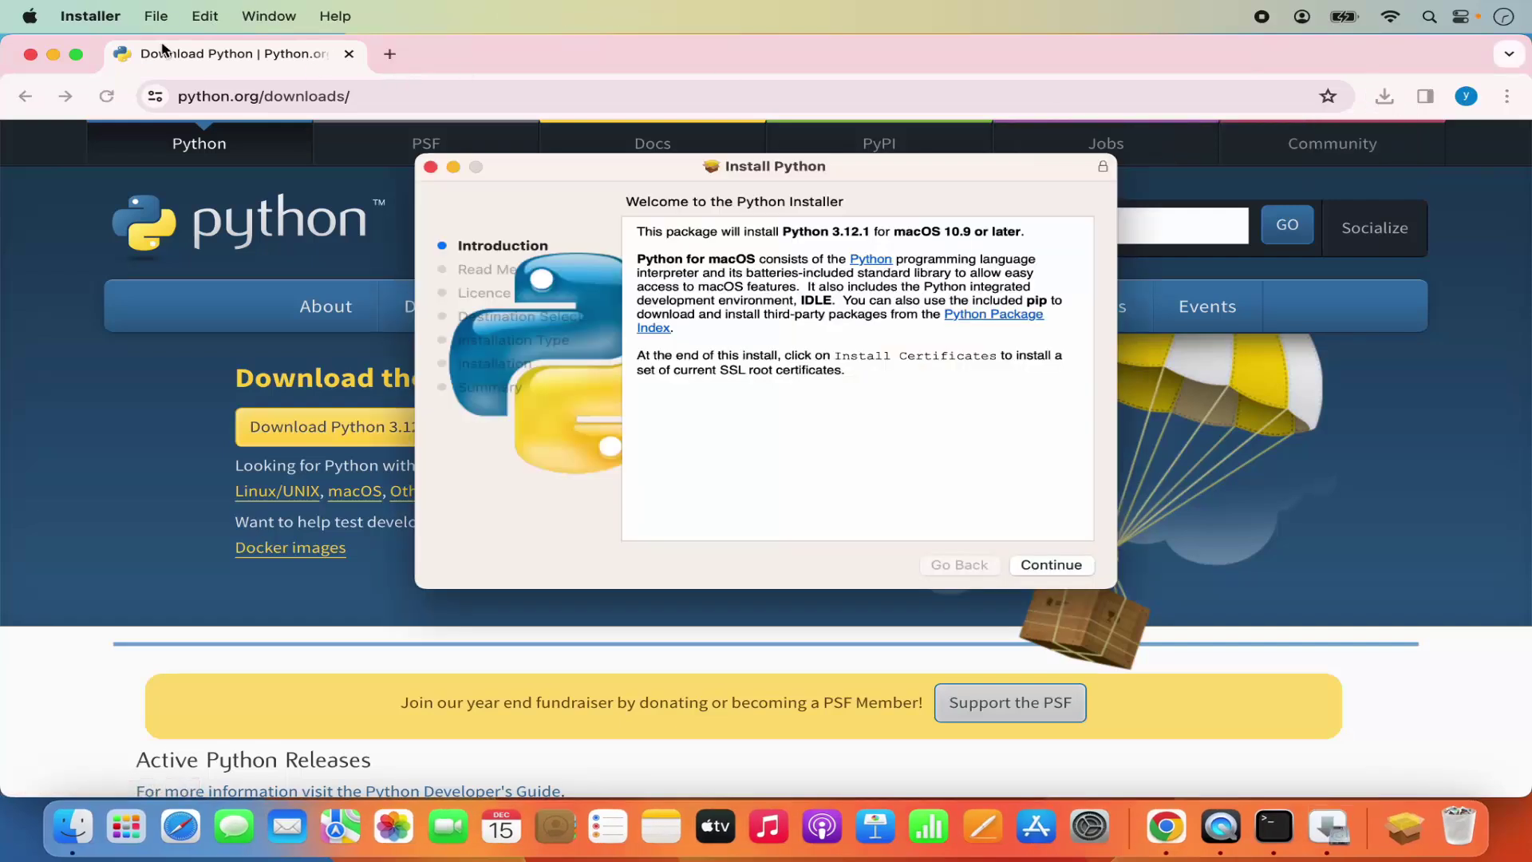
pyautogui.click(52, 55)
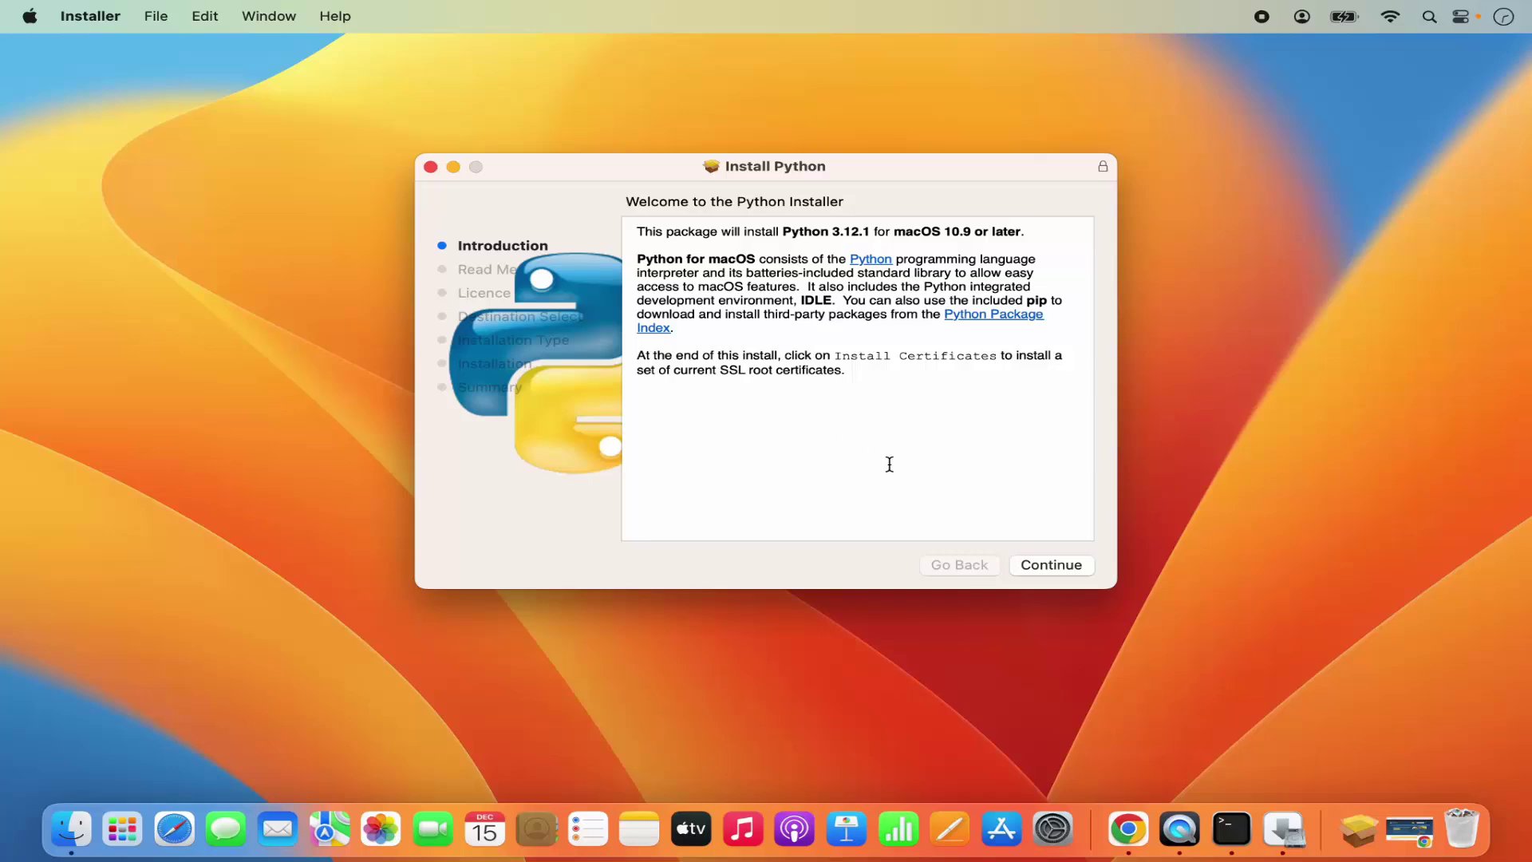
pyautogui.click(1035, 569)
pyautogui.scroll(-10, 852, 423)
pyautogui.scroll(8, 852, 424)
pyautogui.scroll(3, 852, 424)
pyautogui.scroll(-8, 852, 424)
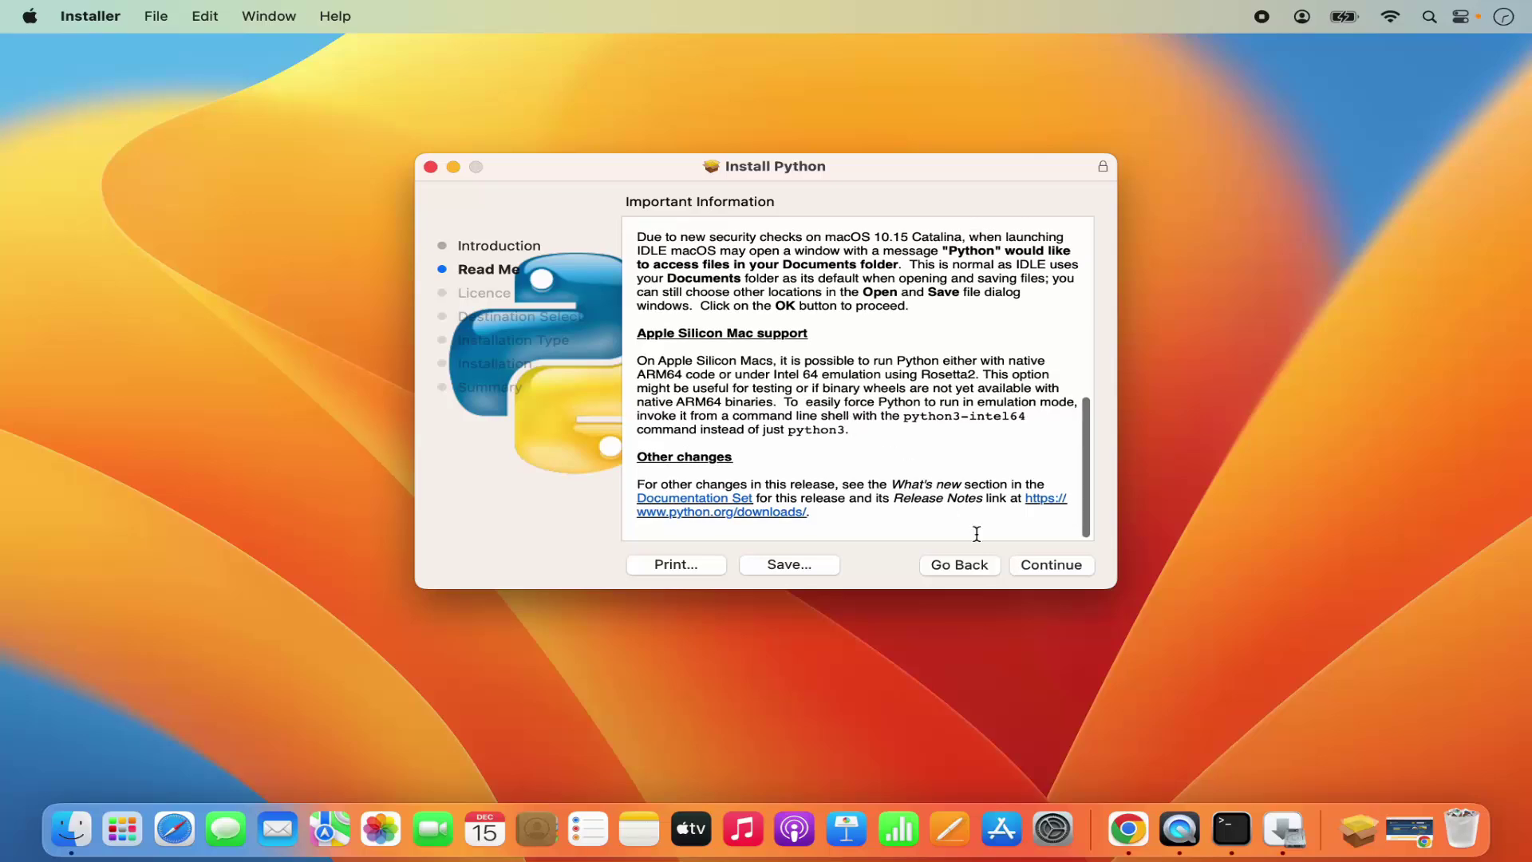
# Step: Read through the Read Me and licence text, continuing until the Agree prompt appears
pyautogui.click(1047, 567)
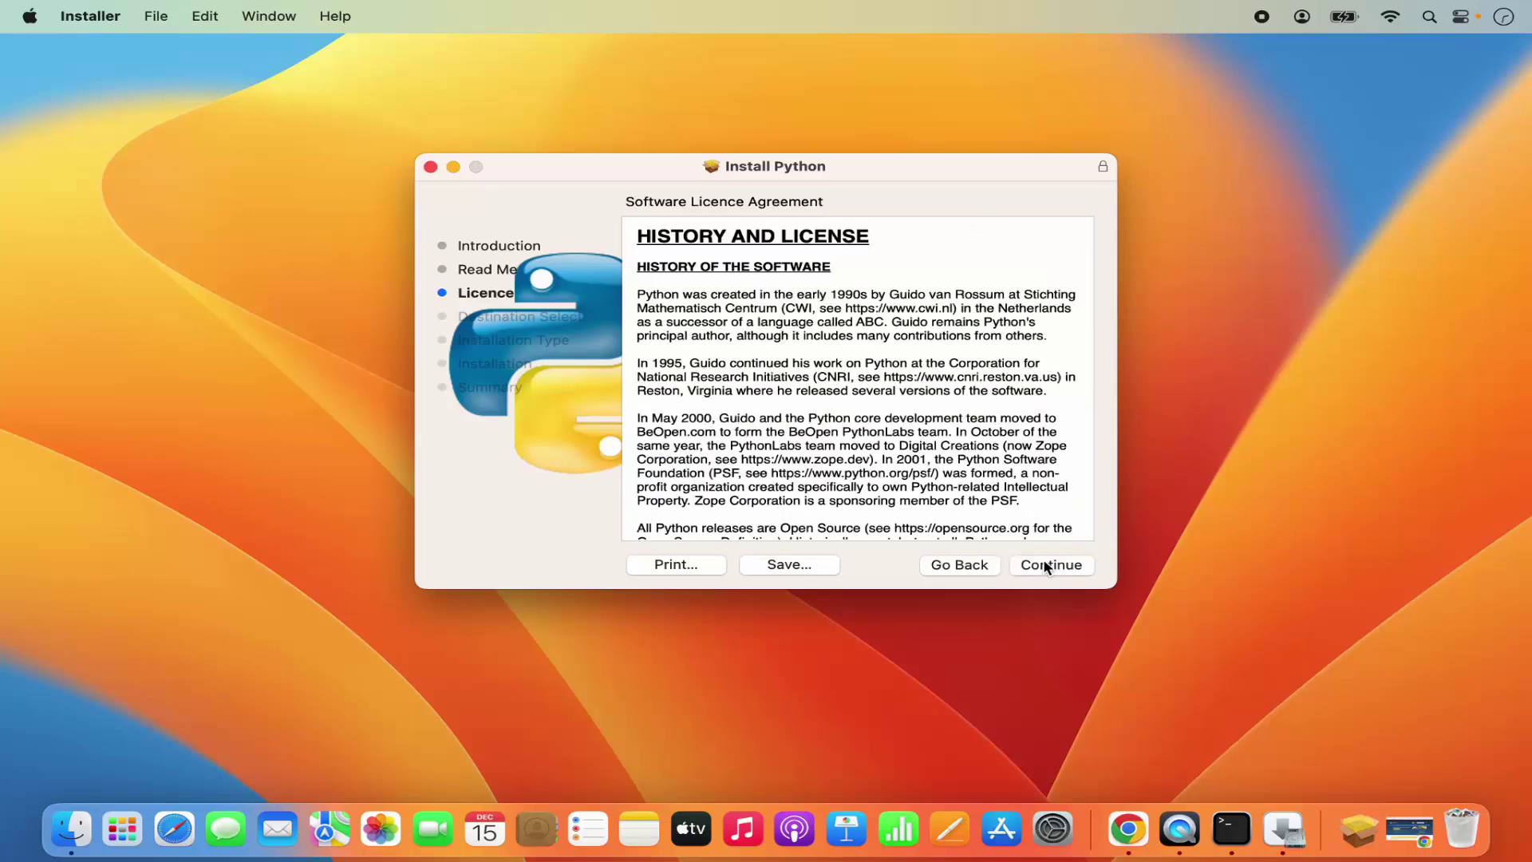
pyautogui.click(959, 564)
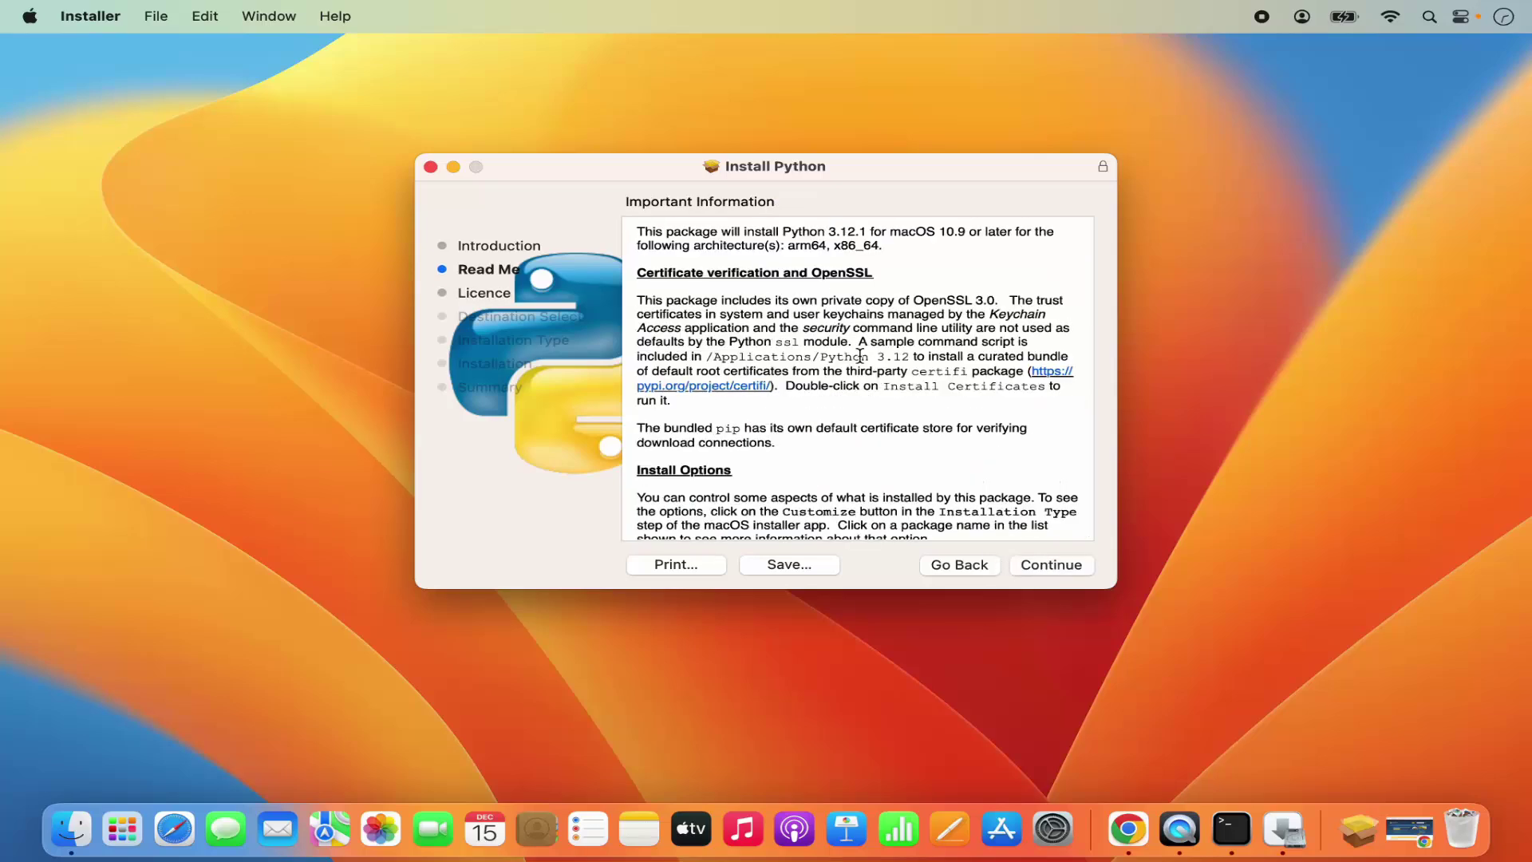
pyautogui.scroll(-10, 863, 372)
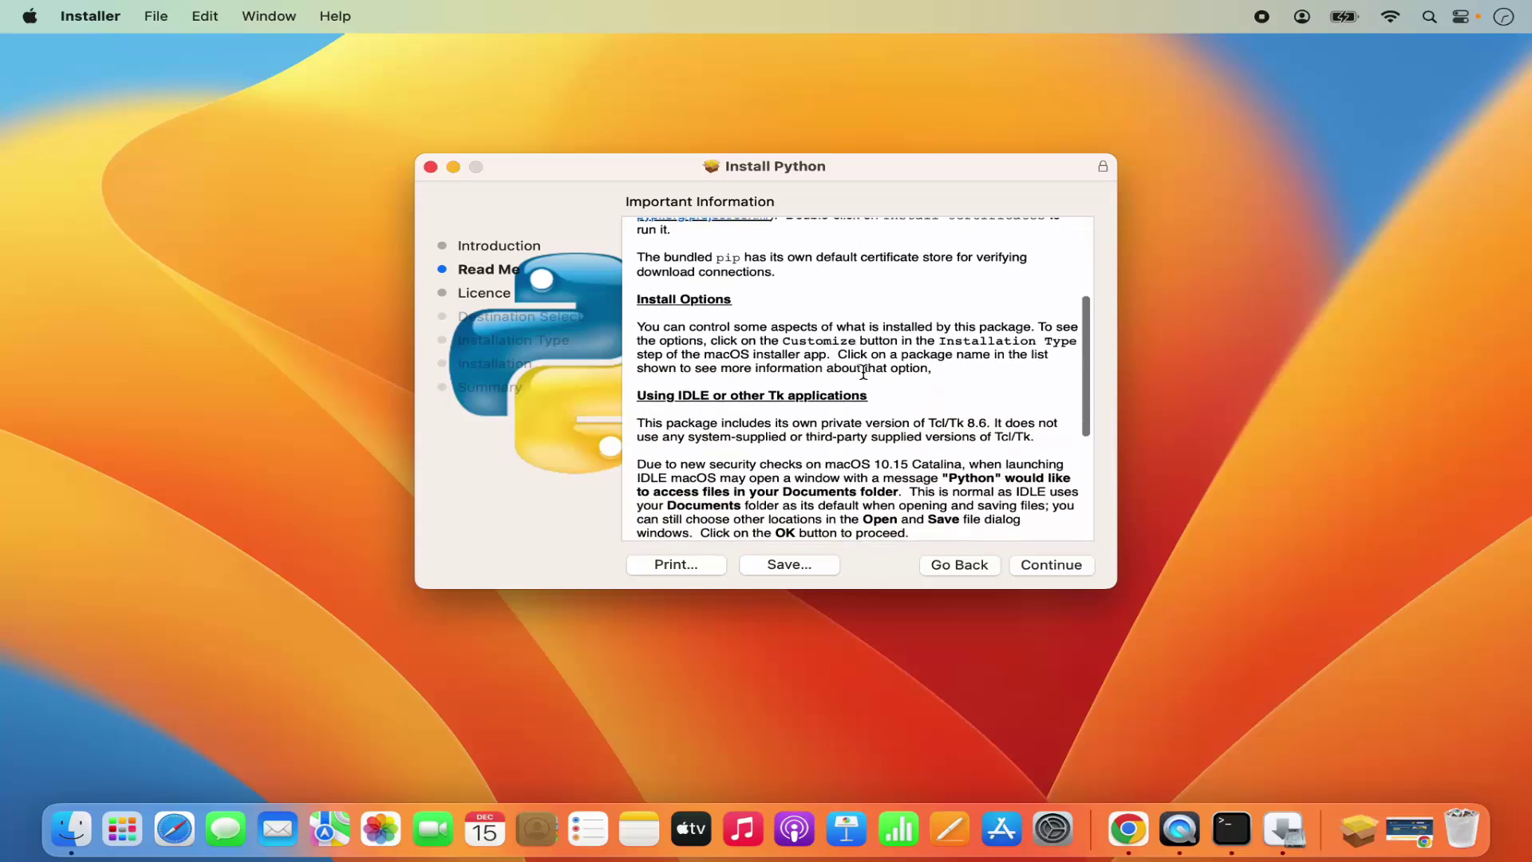
pyautogui.scroll(-2, 863, 372)
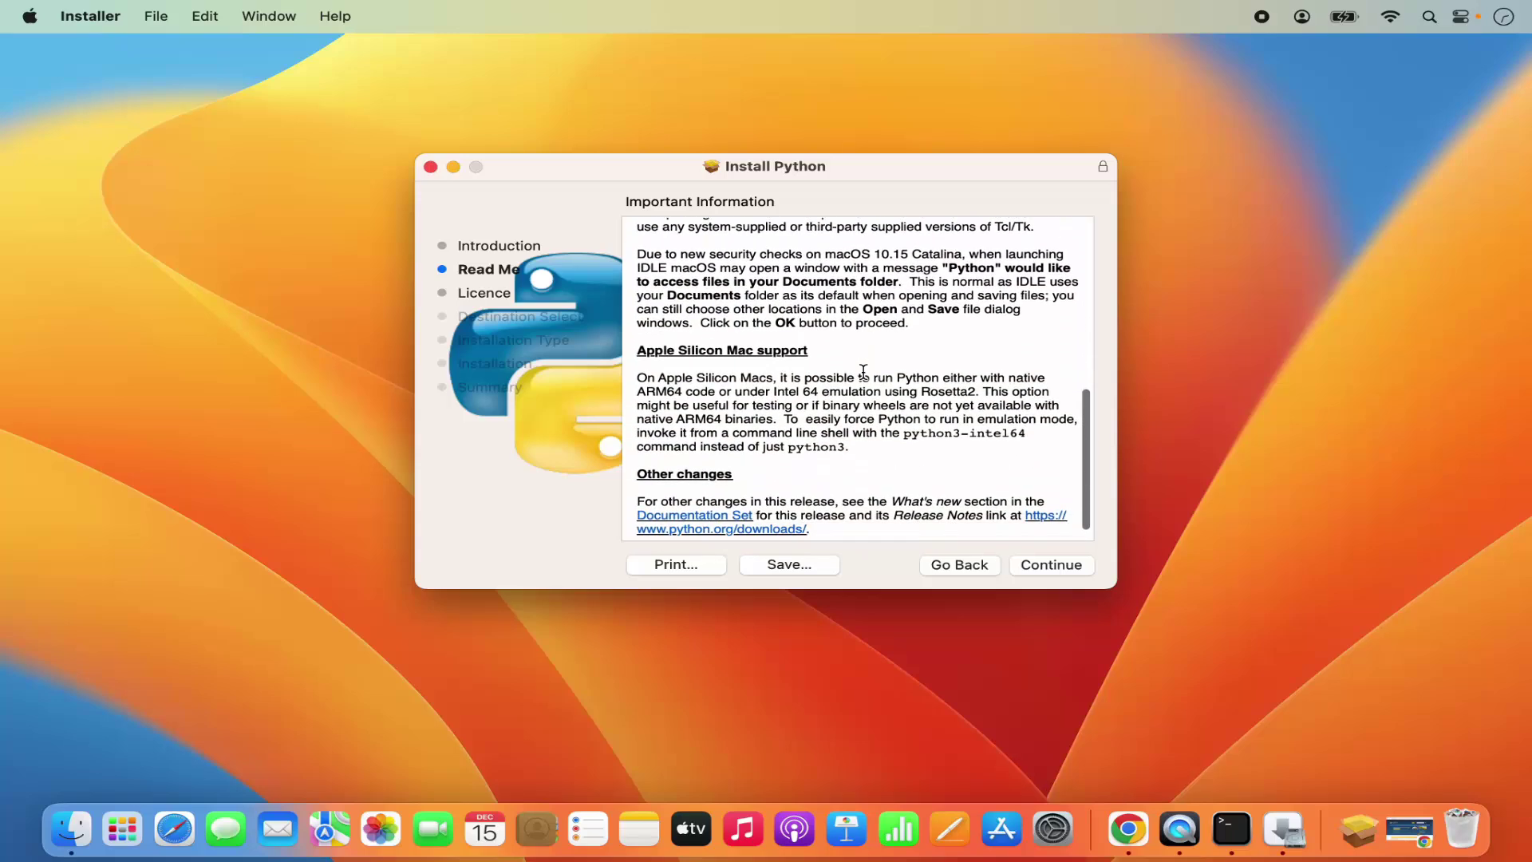
pyautogui.click(1047, 573)
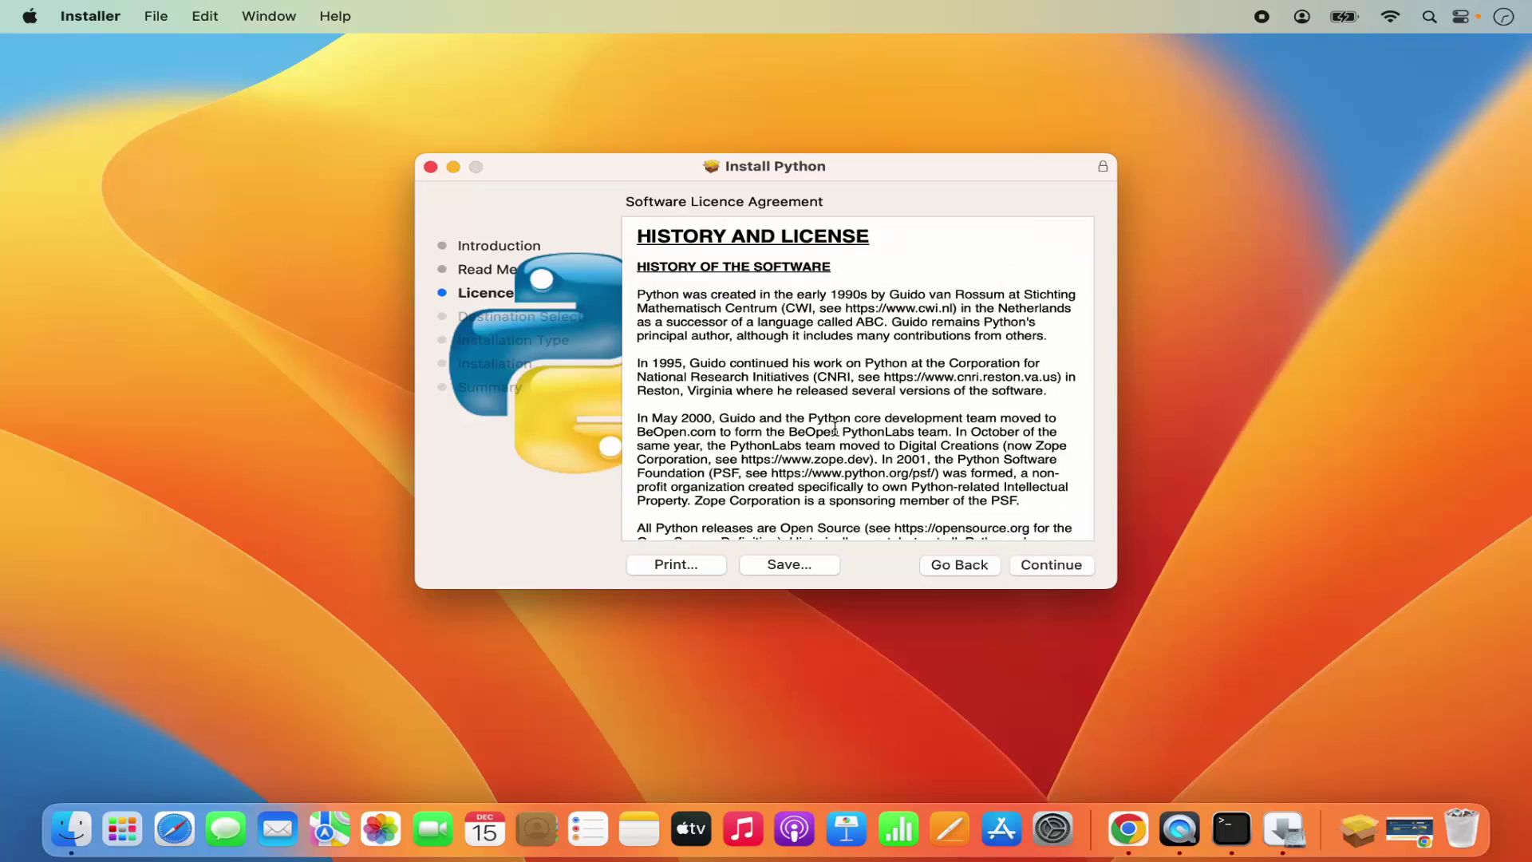
pyautogui.scroll(-15, 834, 429)
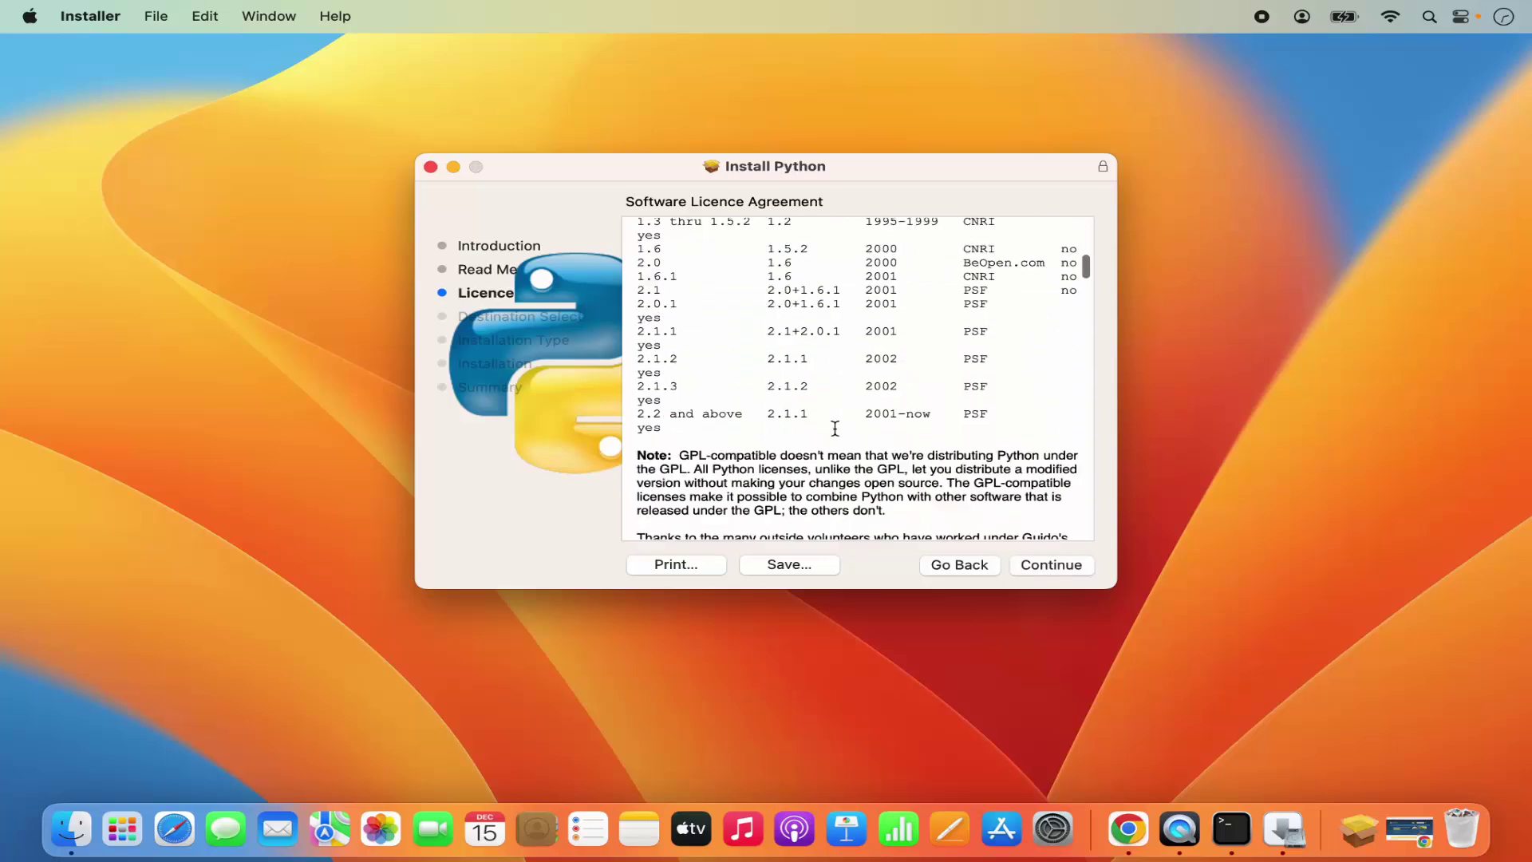
pyautogui.scroll(-20, 834, 429)
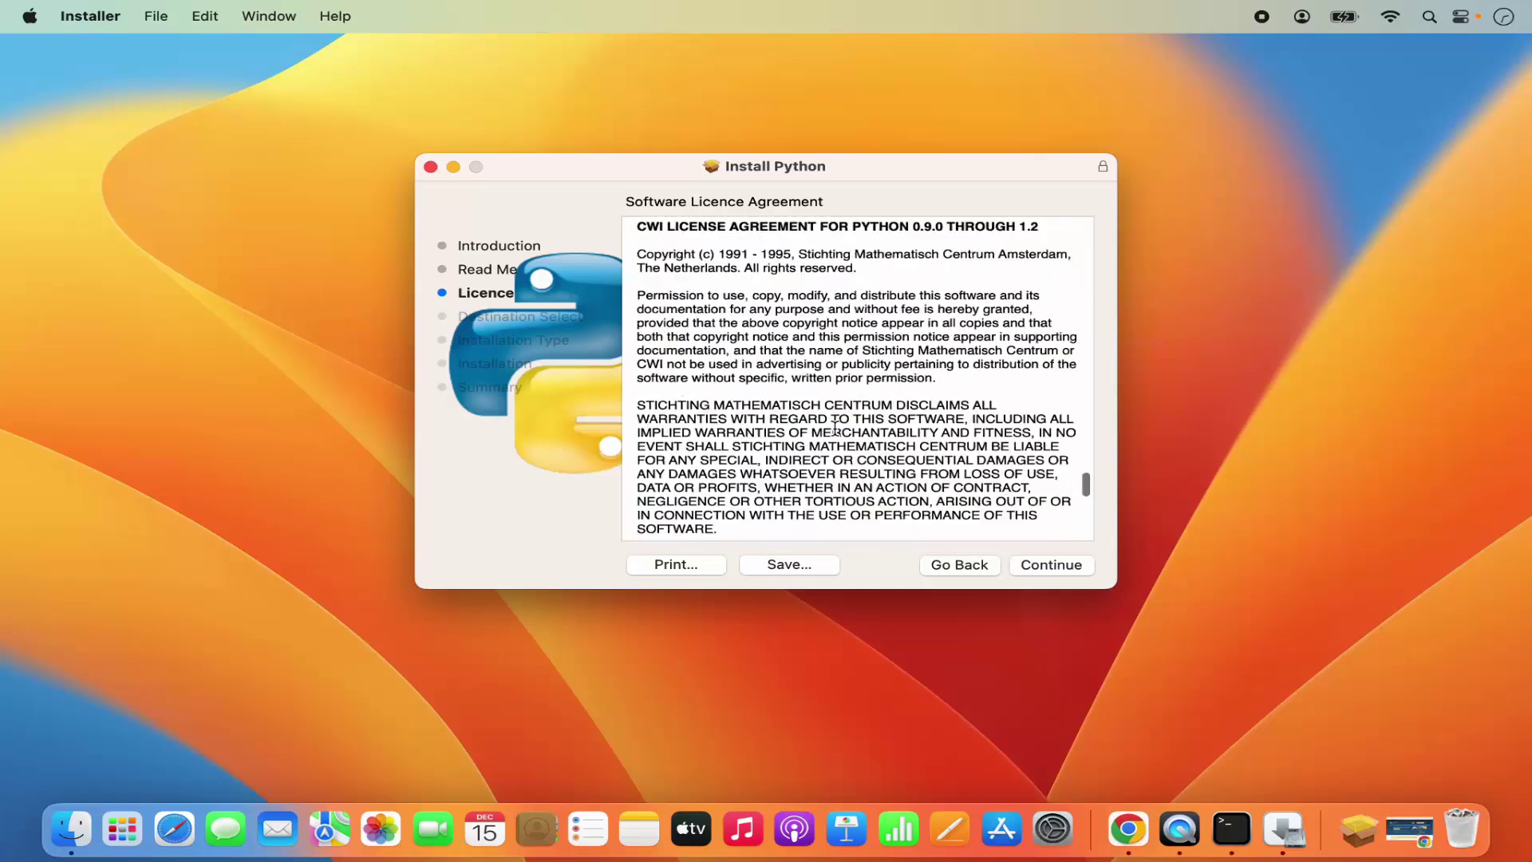
pyautogui.scroll(-3, 835, 428)
pyautogui.click(1032, 565)
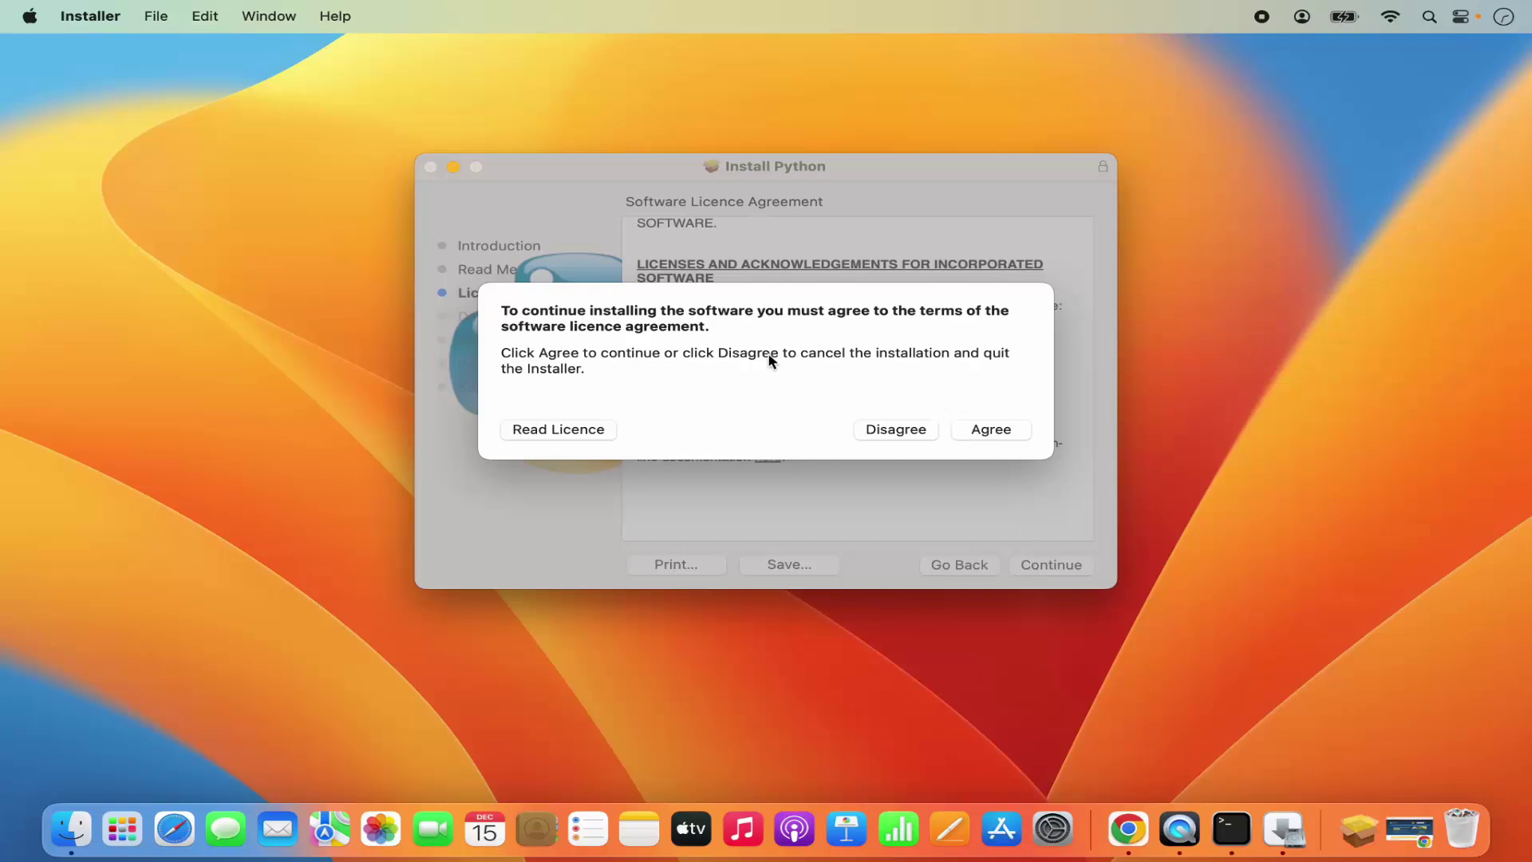
# Step: Agree to the licence and install on Macintosh HD, authorising with the account password
pyautogui.click(979, 429)
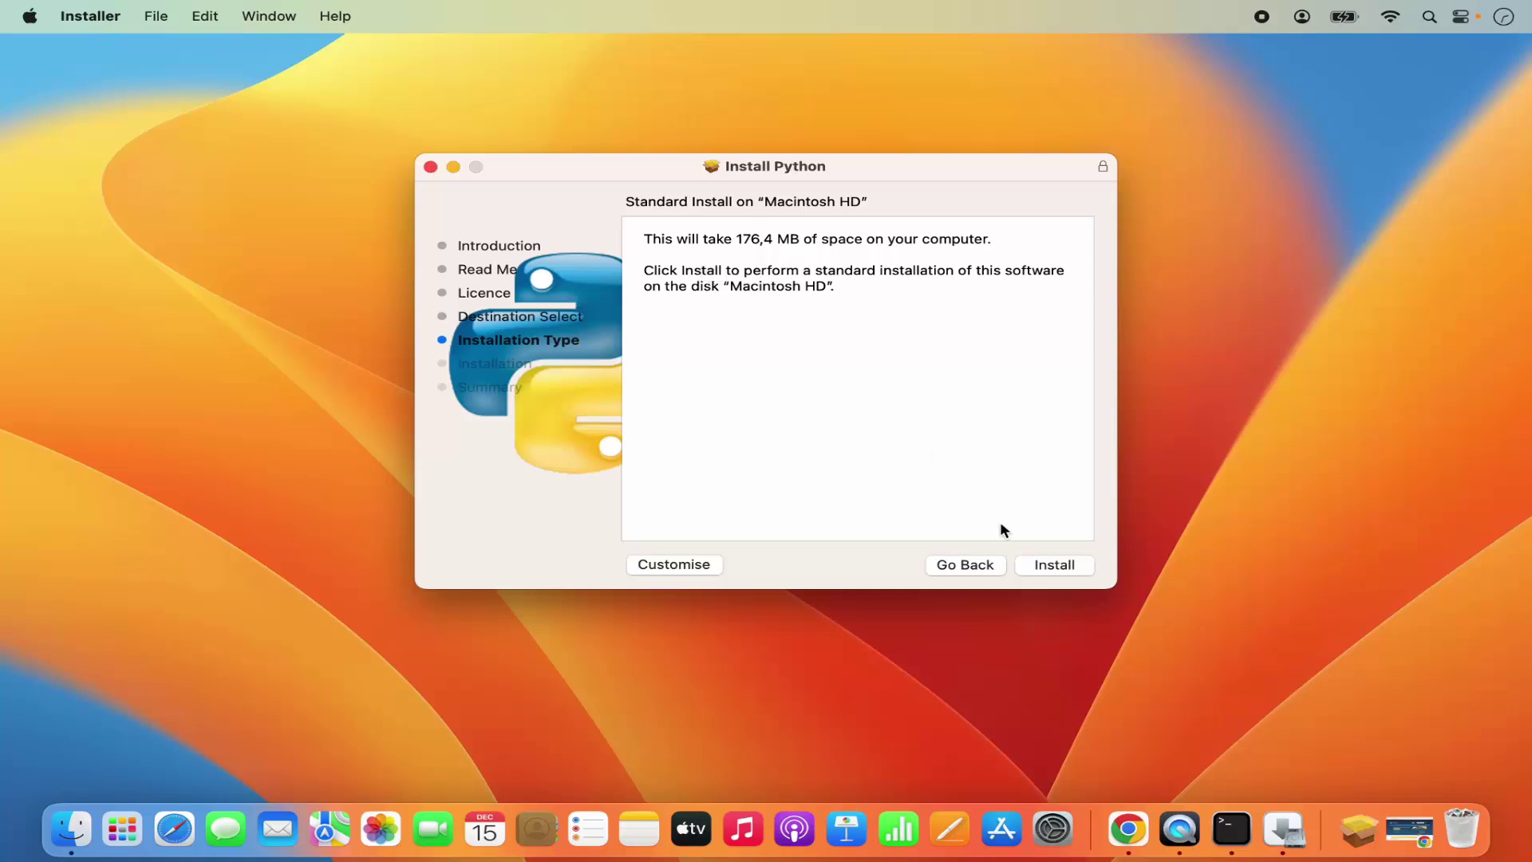
pyautogui.click(1038, 569)
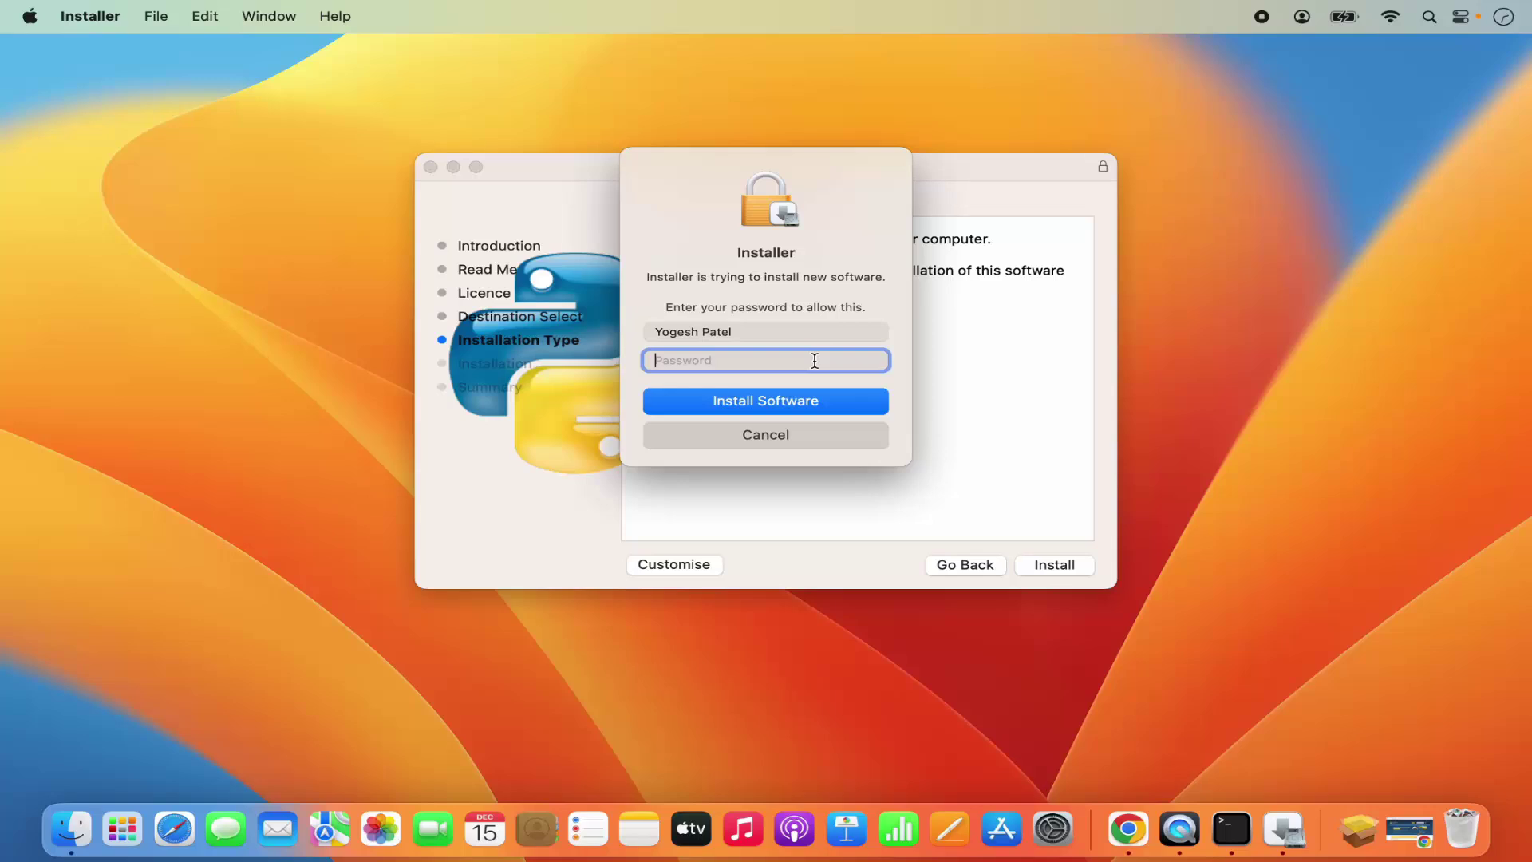
pyautogui.write('•••')
pyautogui.click(794, 401)
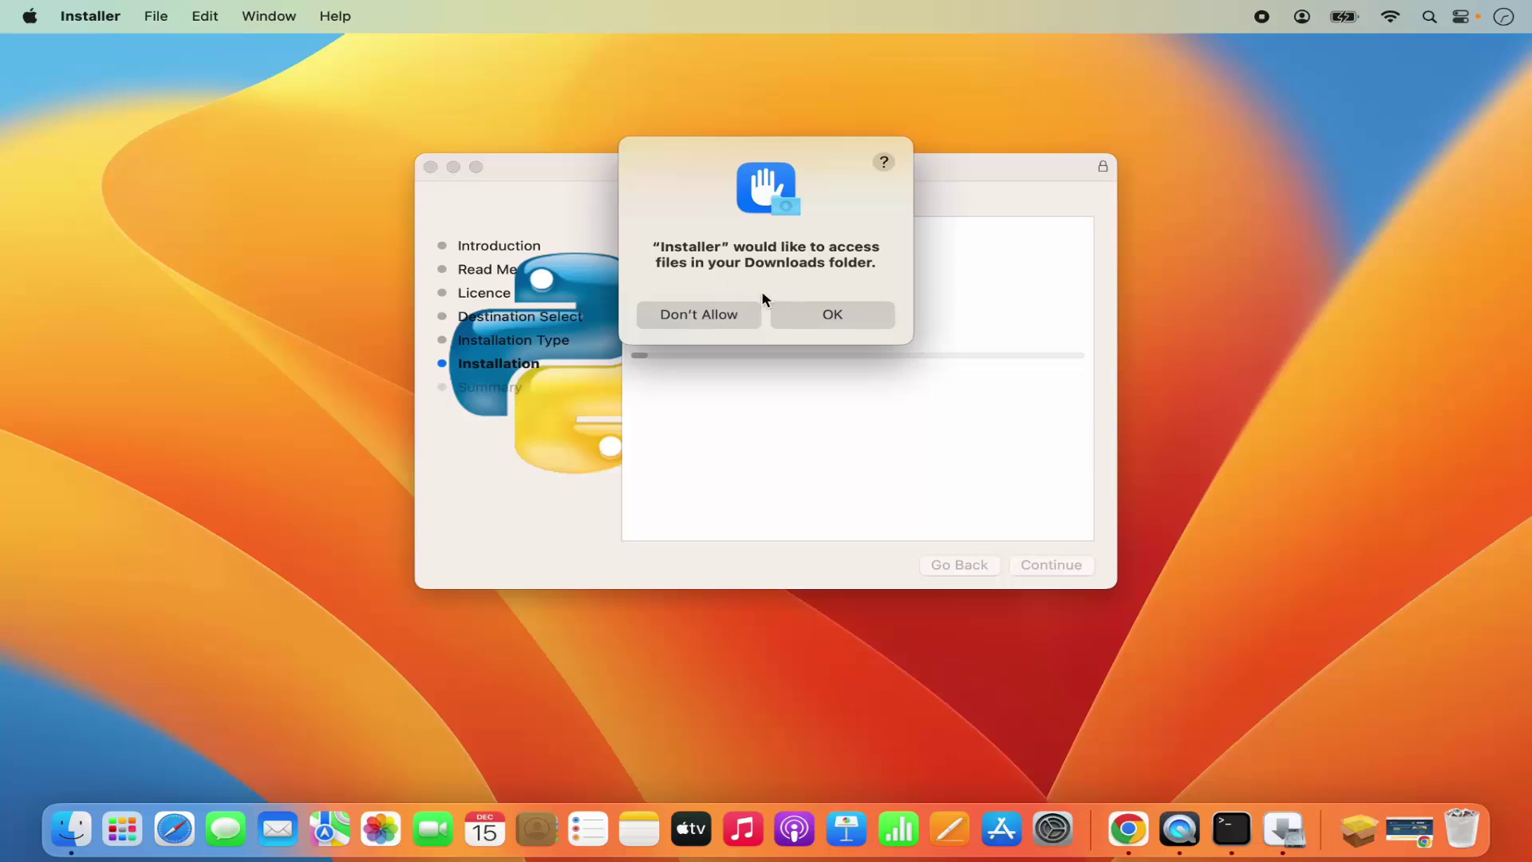
# Step: Allow the installer access to the Downloads folder so the installation completes
pyautogui.click(849, 317)
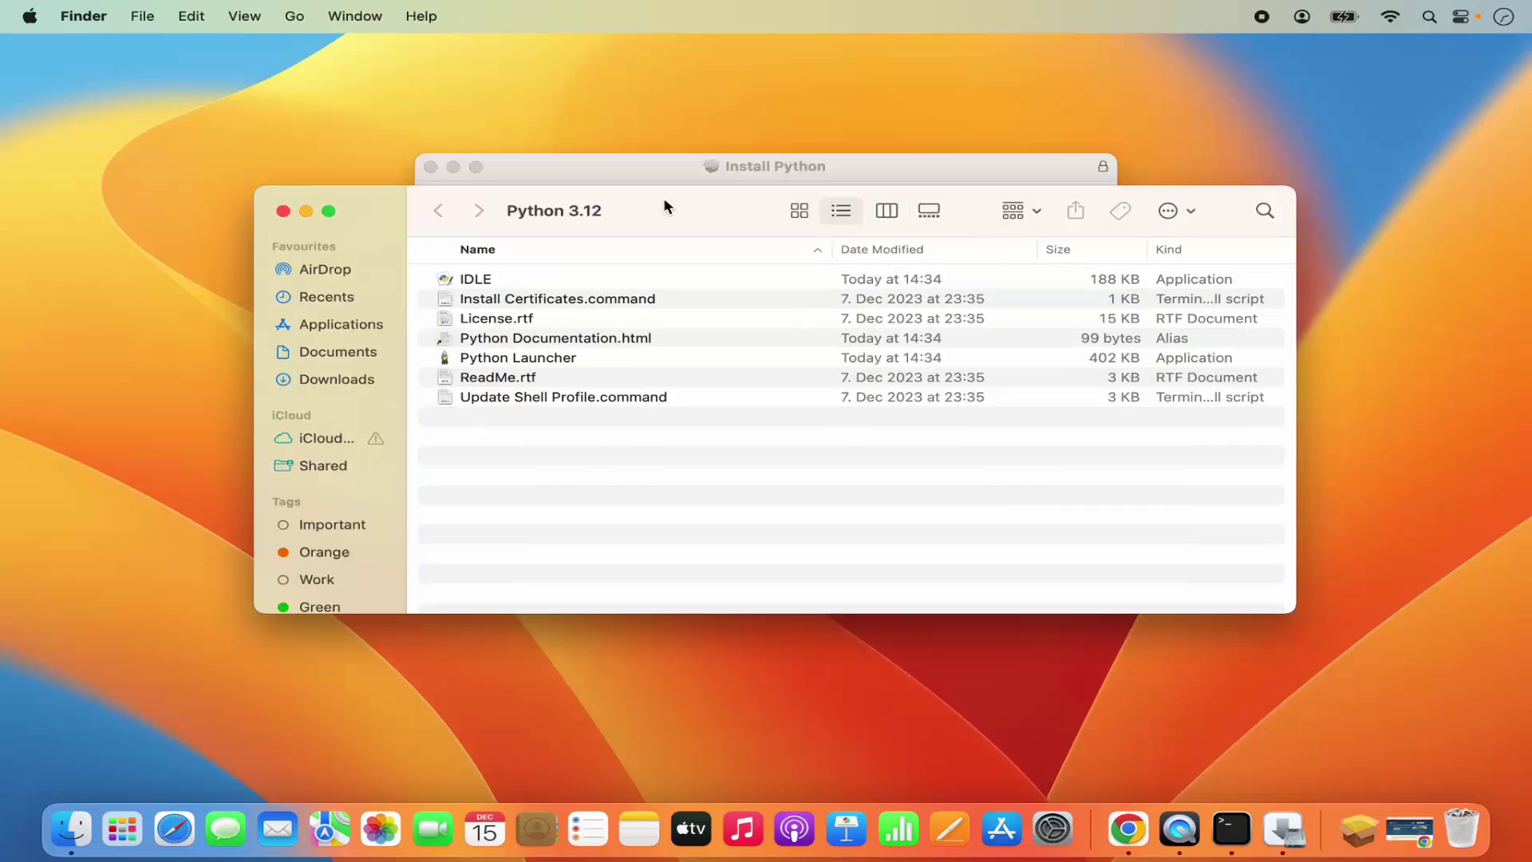
# Step: Check that IDLE and Python Launcher appear in the Python 3.12 folder and in Launchpad
pyautogui.click(477, 284)
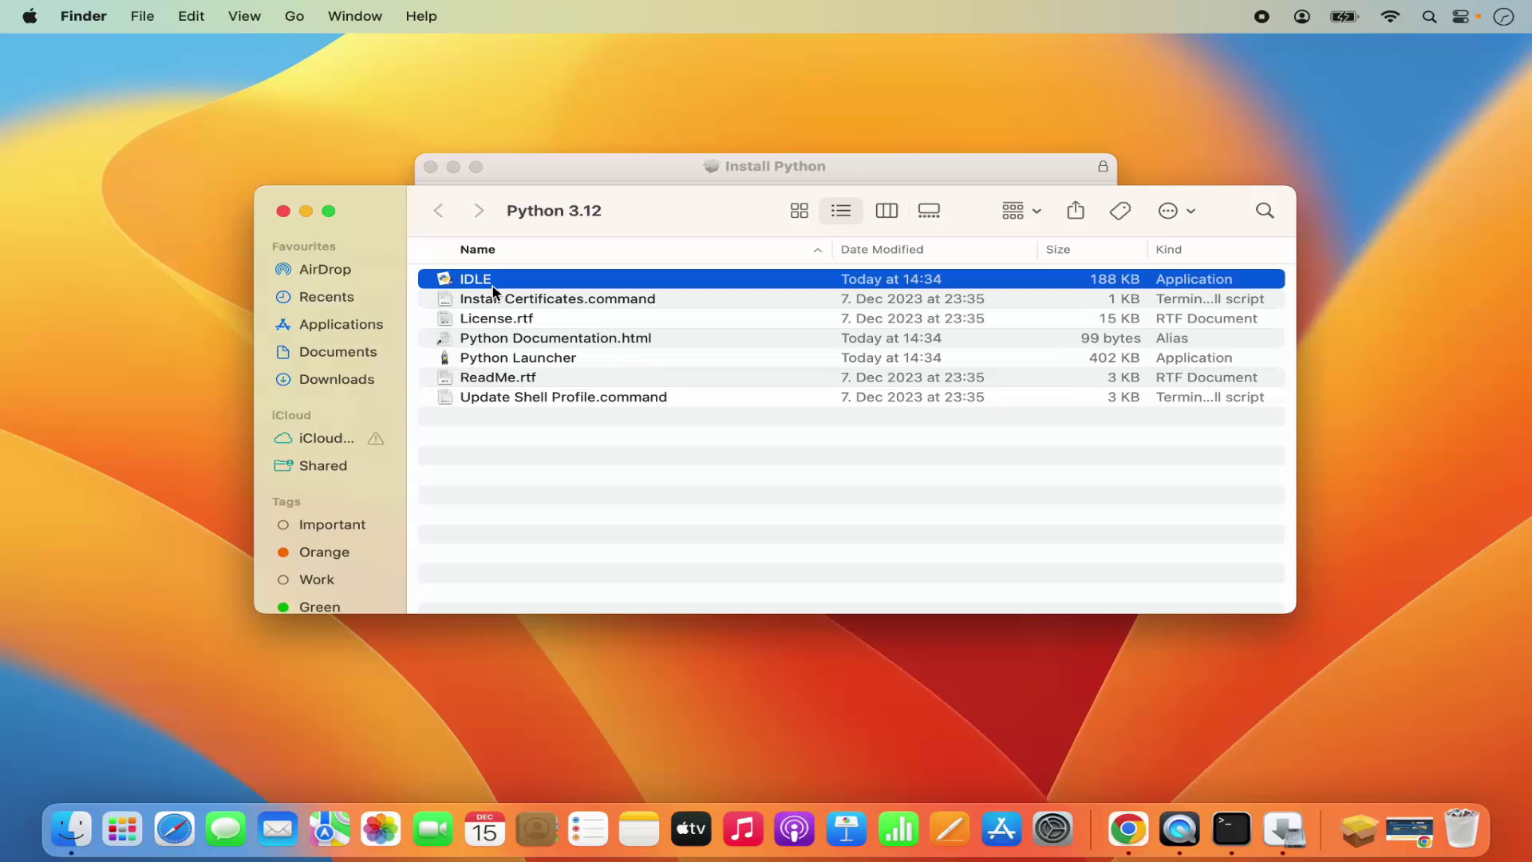
pyautogui.click(524, 363)
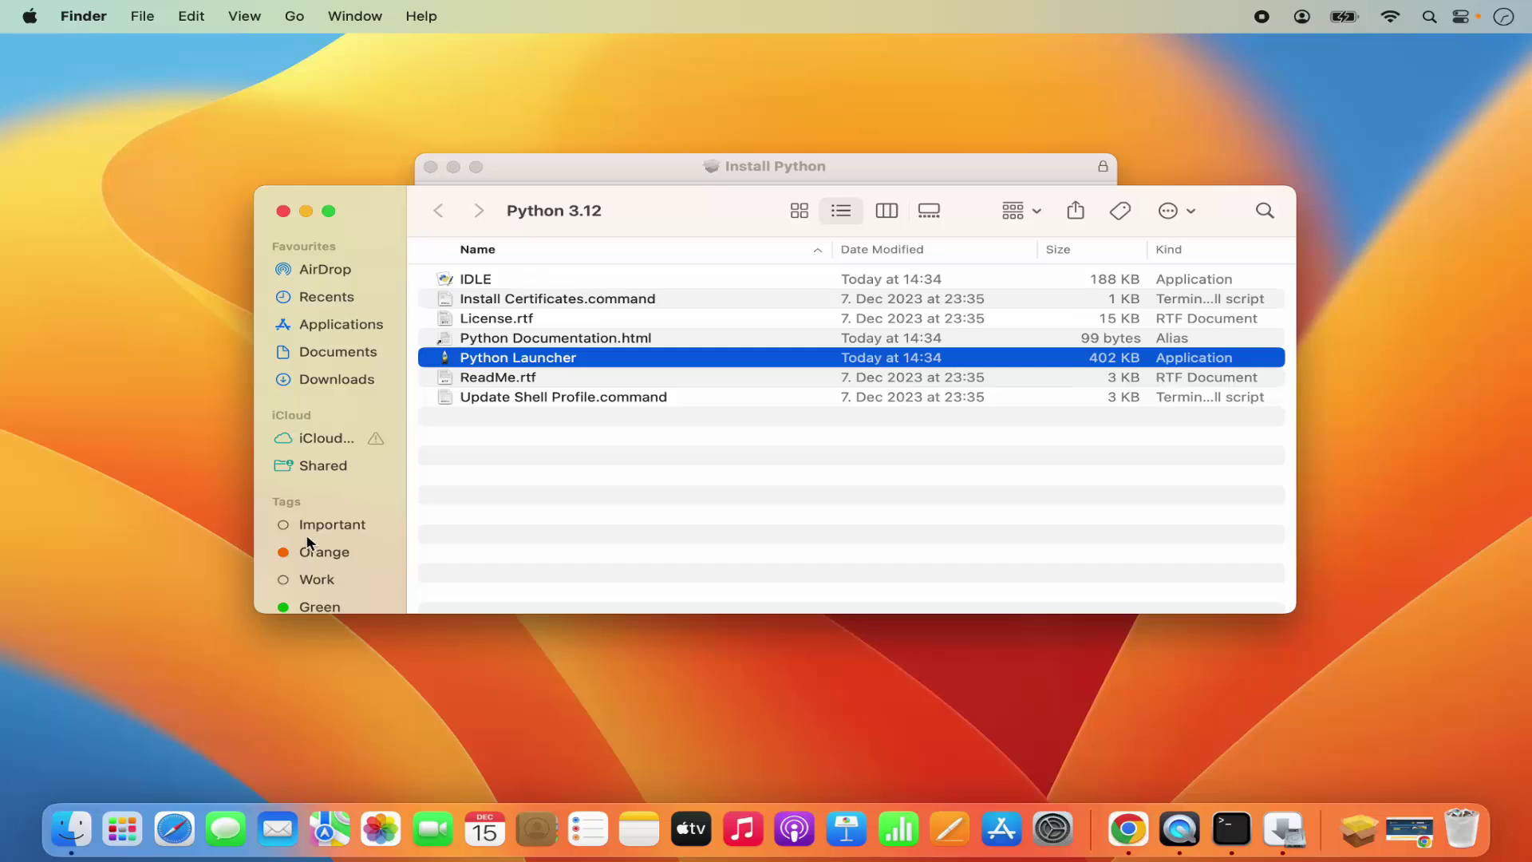
pyautogui.click(122, 834)
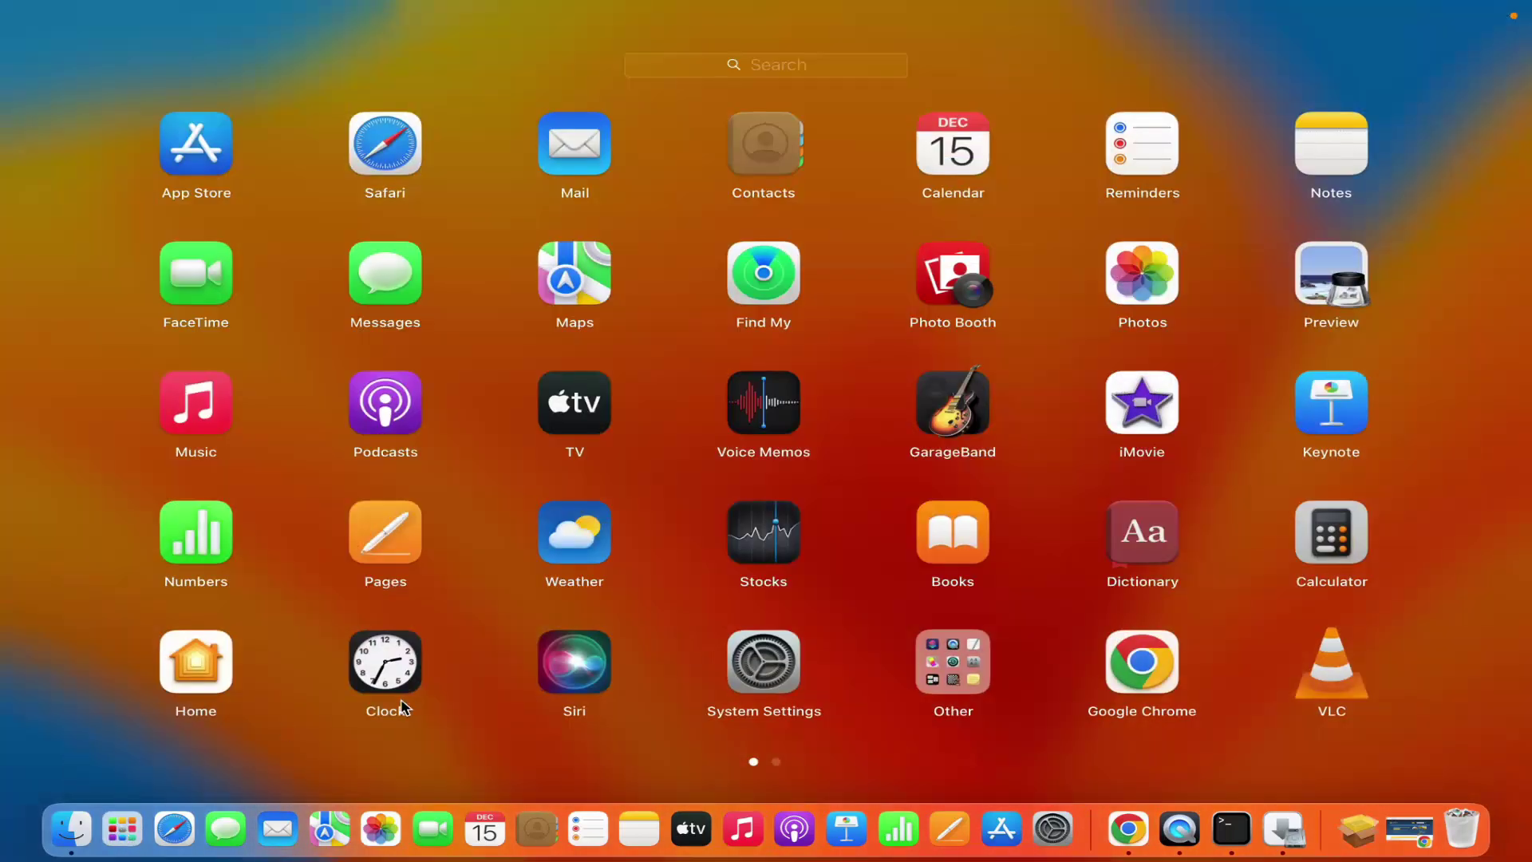
pyautogui.hscroll(5, 401, 706)
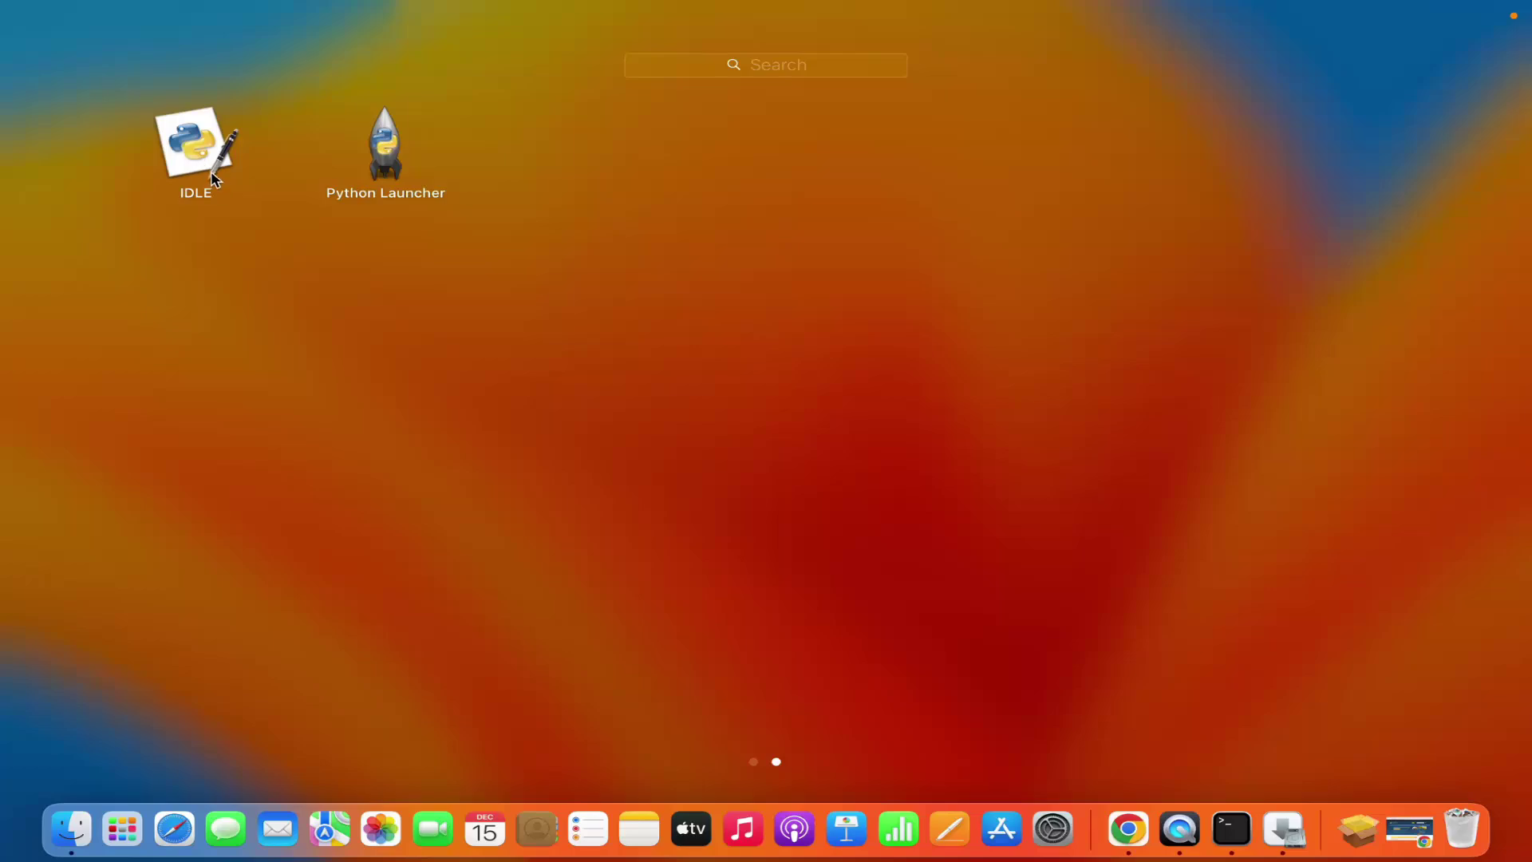
pyautogui.click(533, 401)
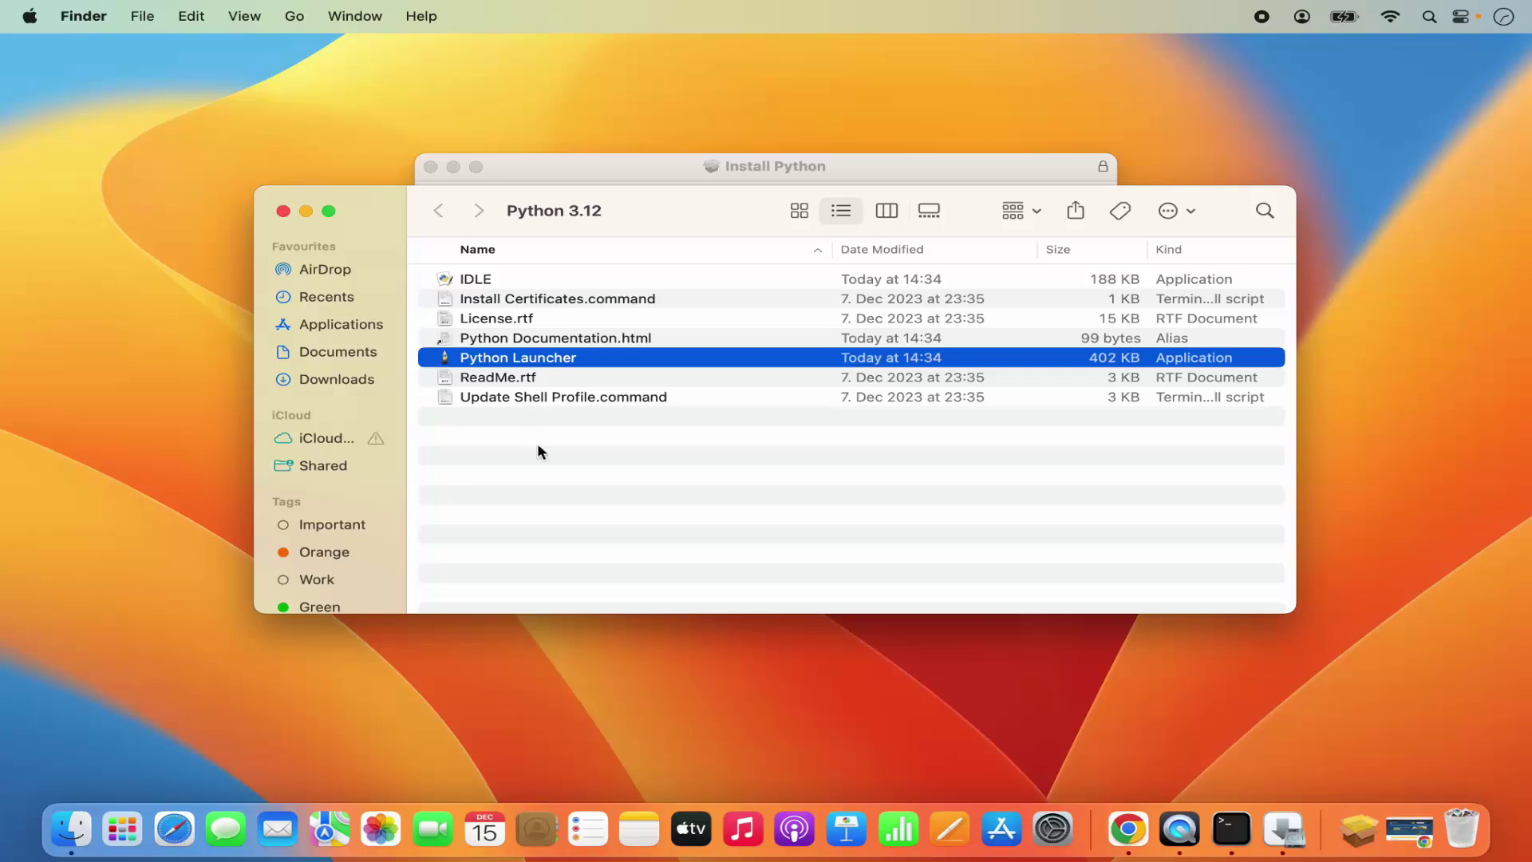
# Step: Close the Python 3.12 folder and the finished installer, moving the installer package to the Bin
pyautogui.click(282, 210)
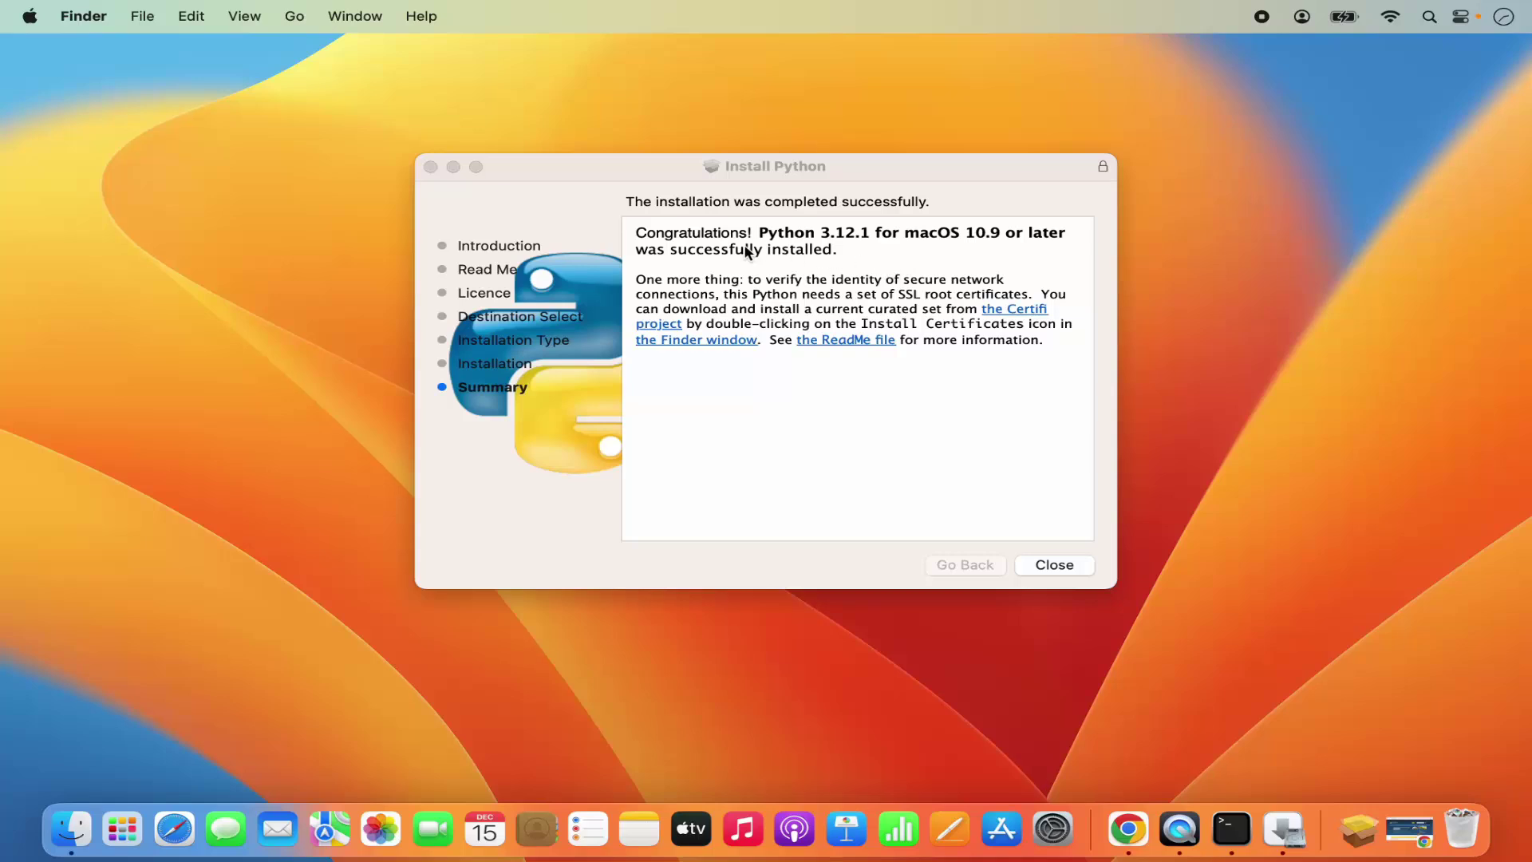
pyautogui.click(902, 429)
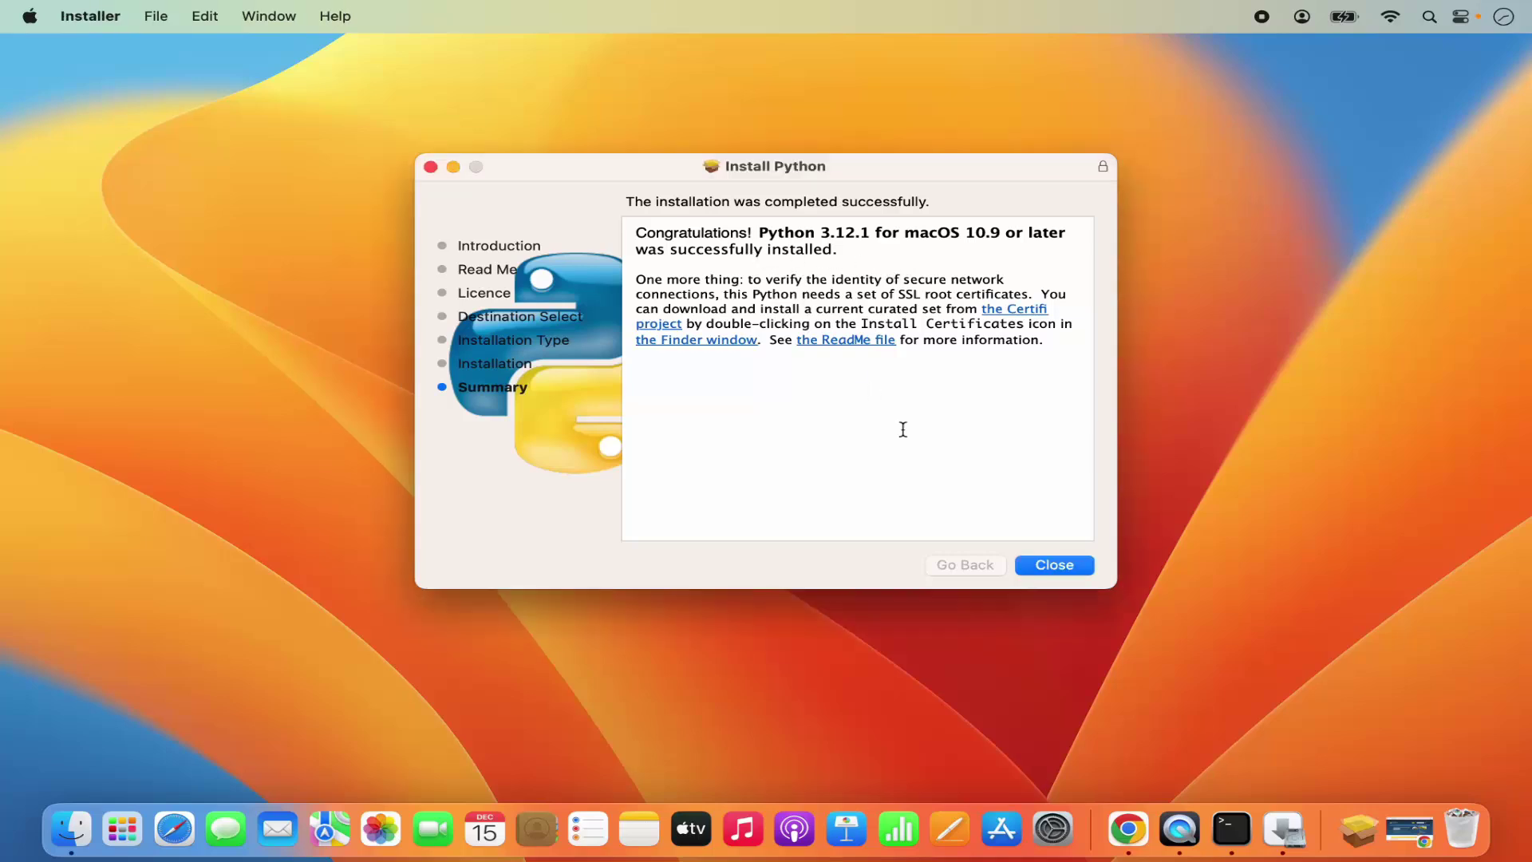
pyautogui.click(1035, 565)
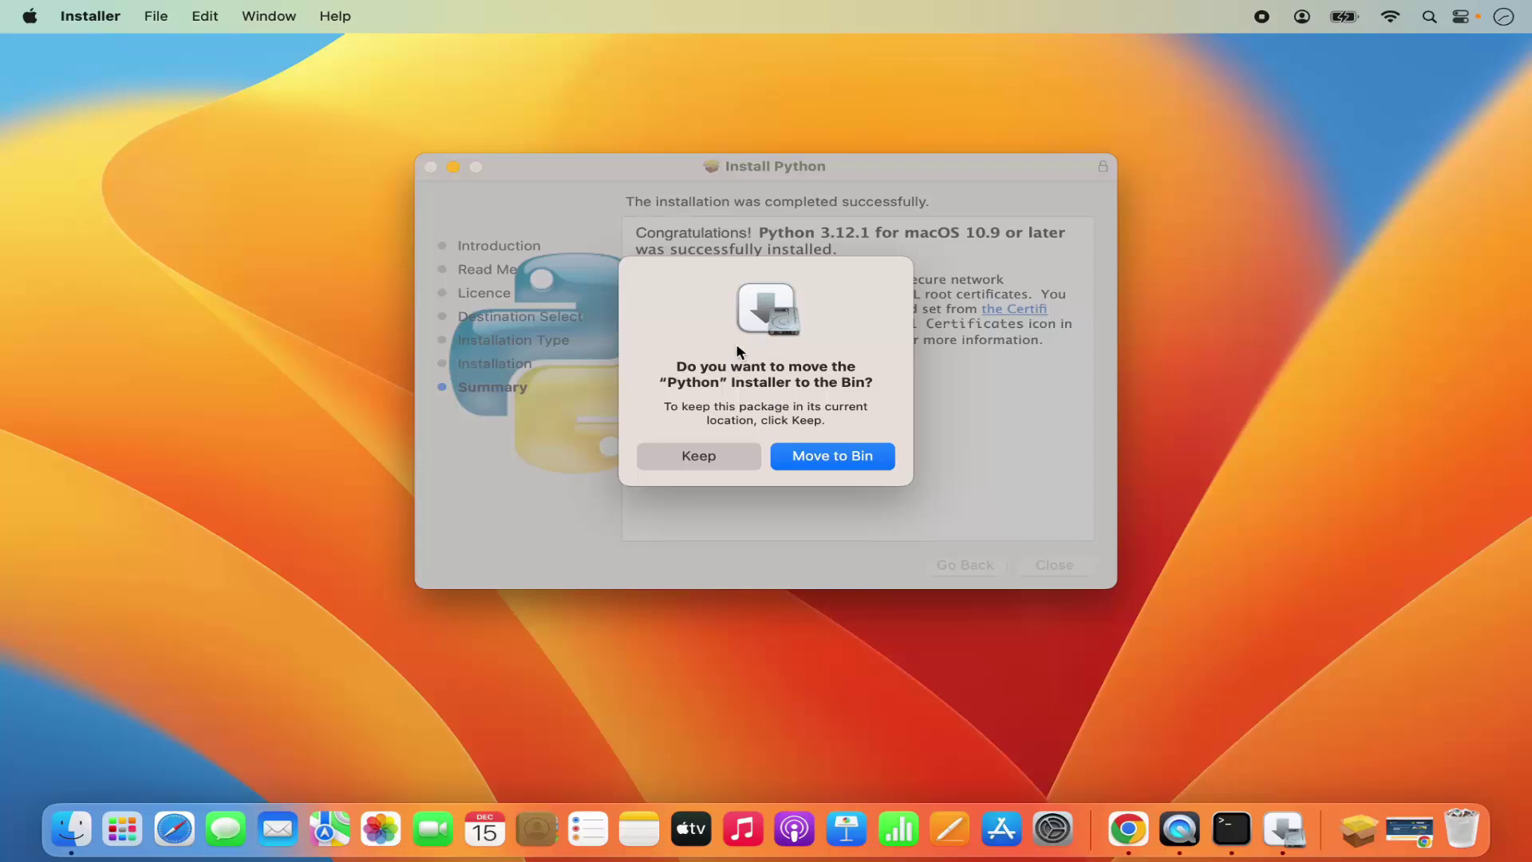
pyautogui.click(816, 461)
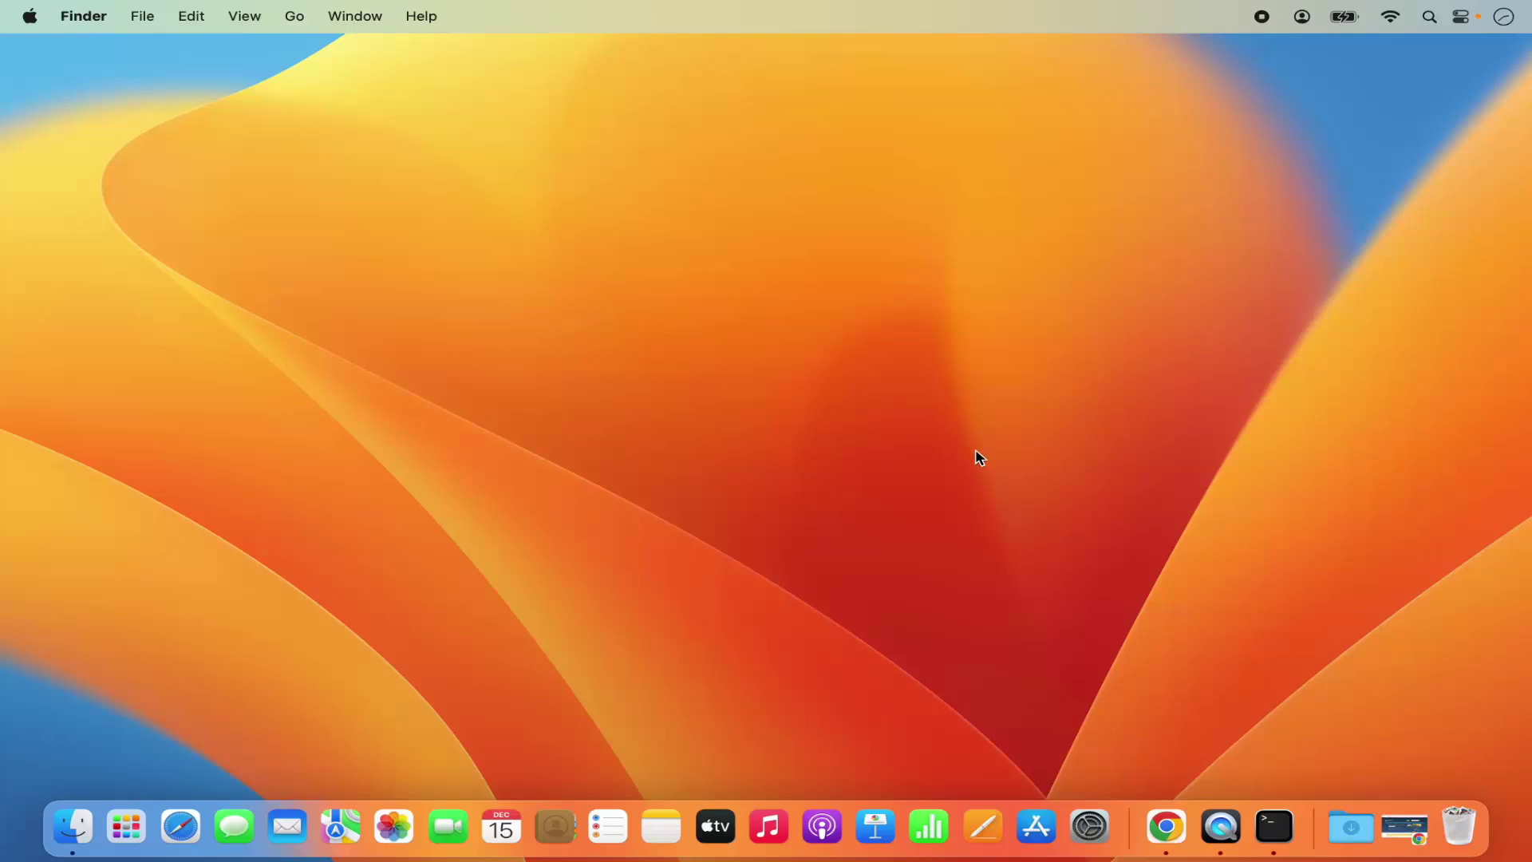
# Step: Quit Terminal, relaunch it from Spotlight, and enlarge its window to fill the screen
pyautogui.rightClick(1271, 833)
pyautogui.click(1268, 763)
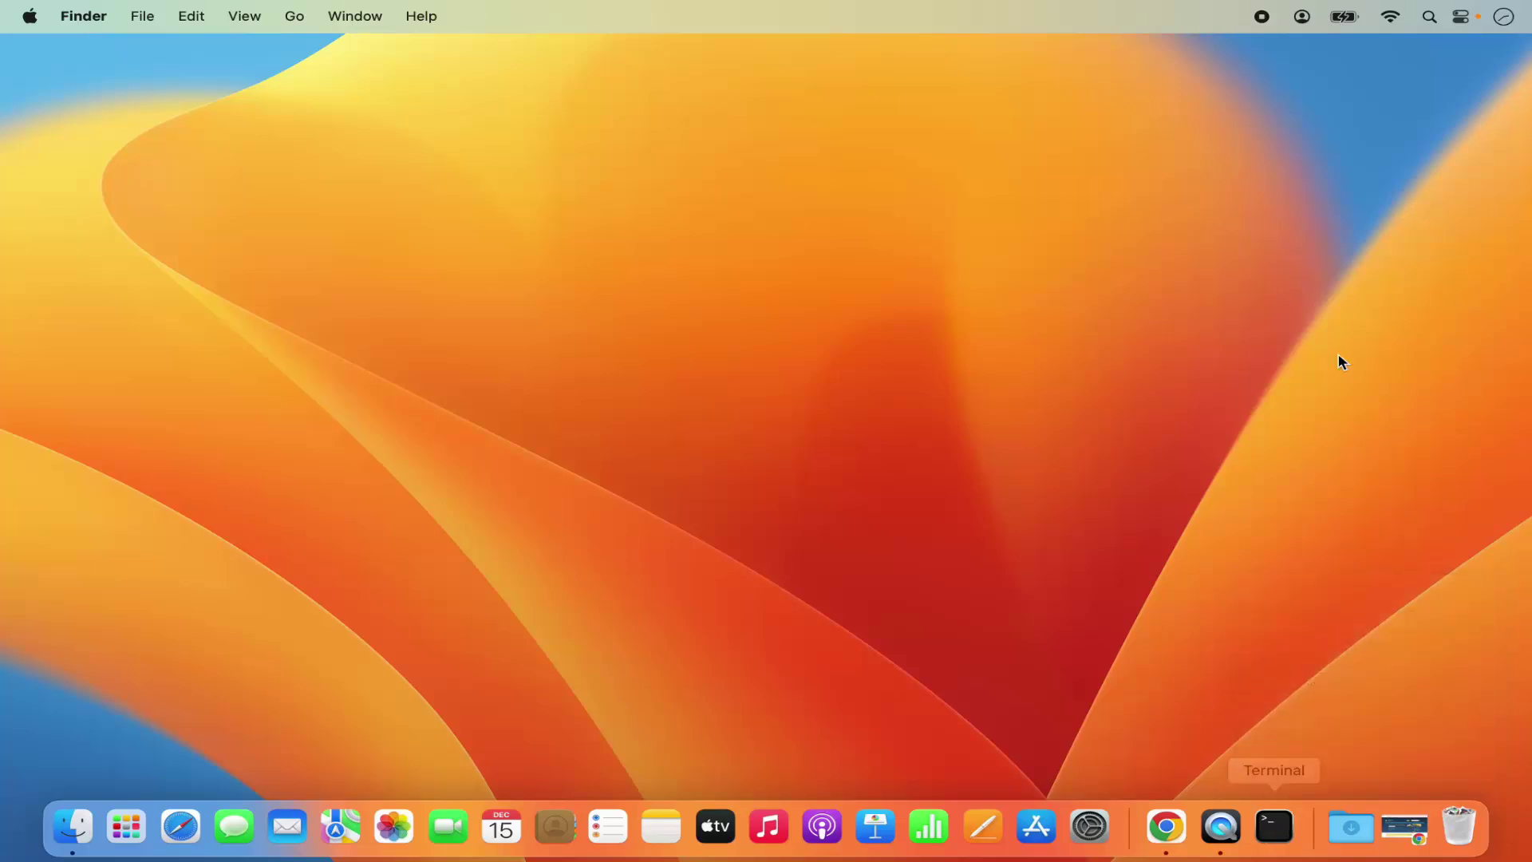
pyautogui.click(1435, 16)
pyautogui.click(495, 246)
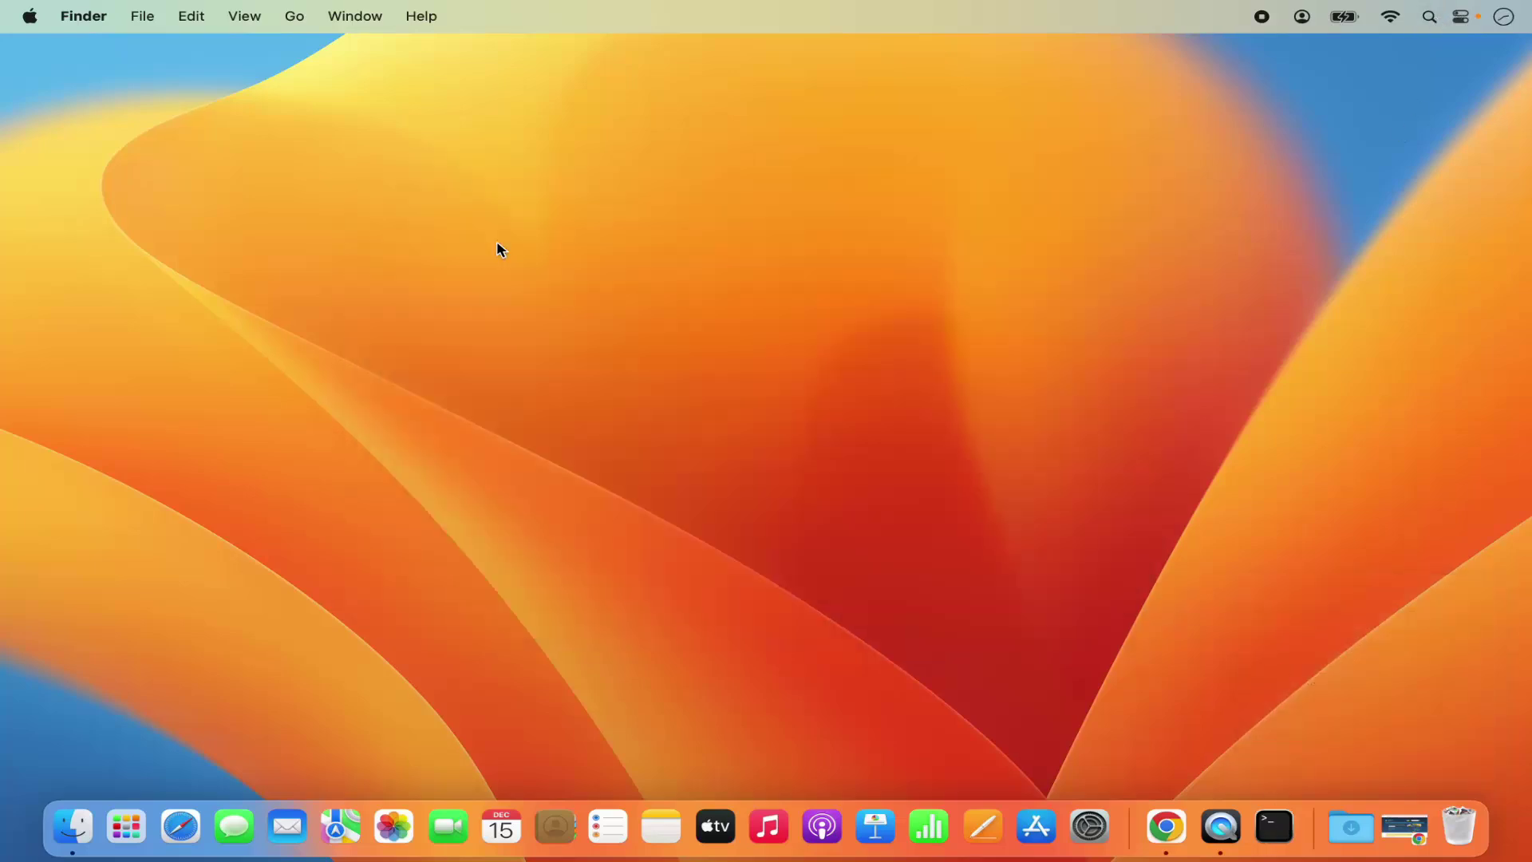
pyautogui.doubleClick(638, 47)
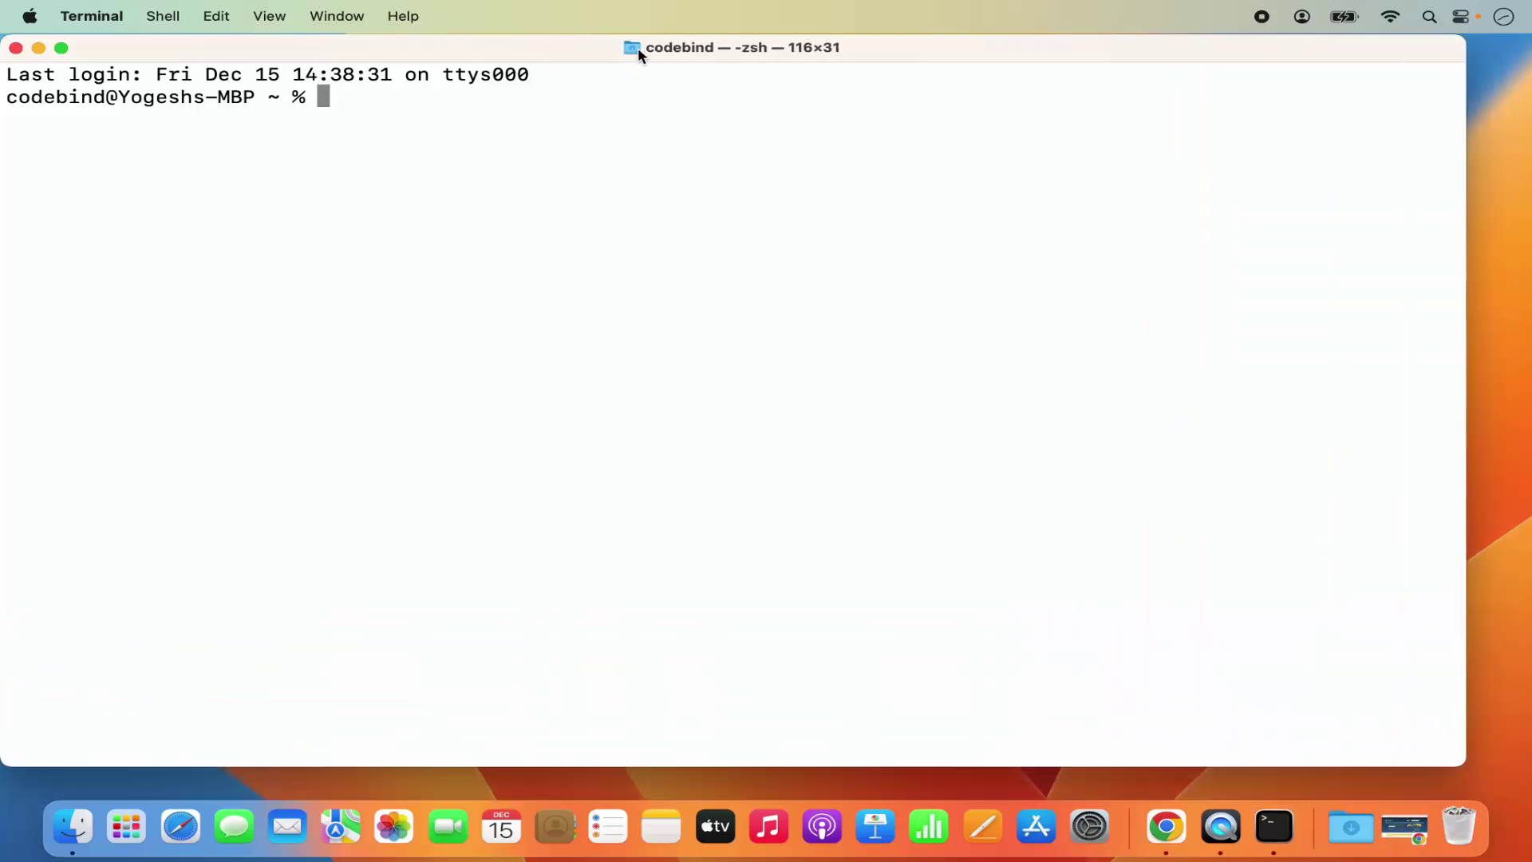
# Step: Run python3 --version to confirm 3.12.1, then start the python3 interactive shell
pyautogui.write('python')
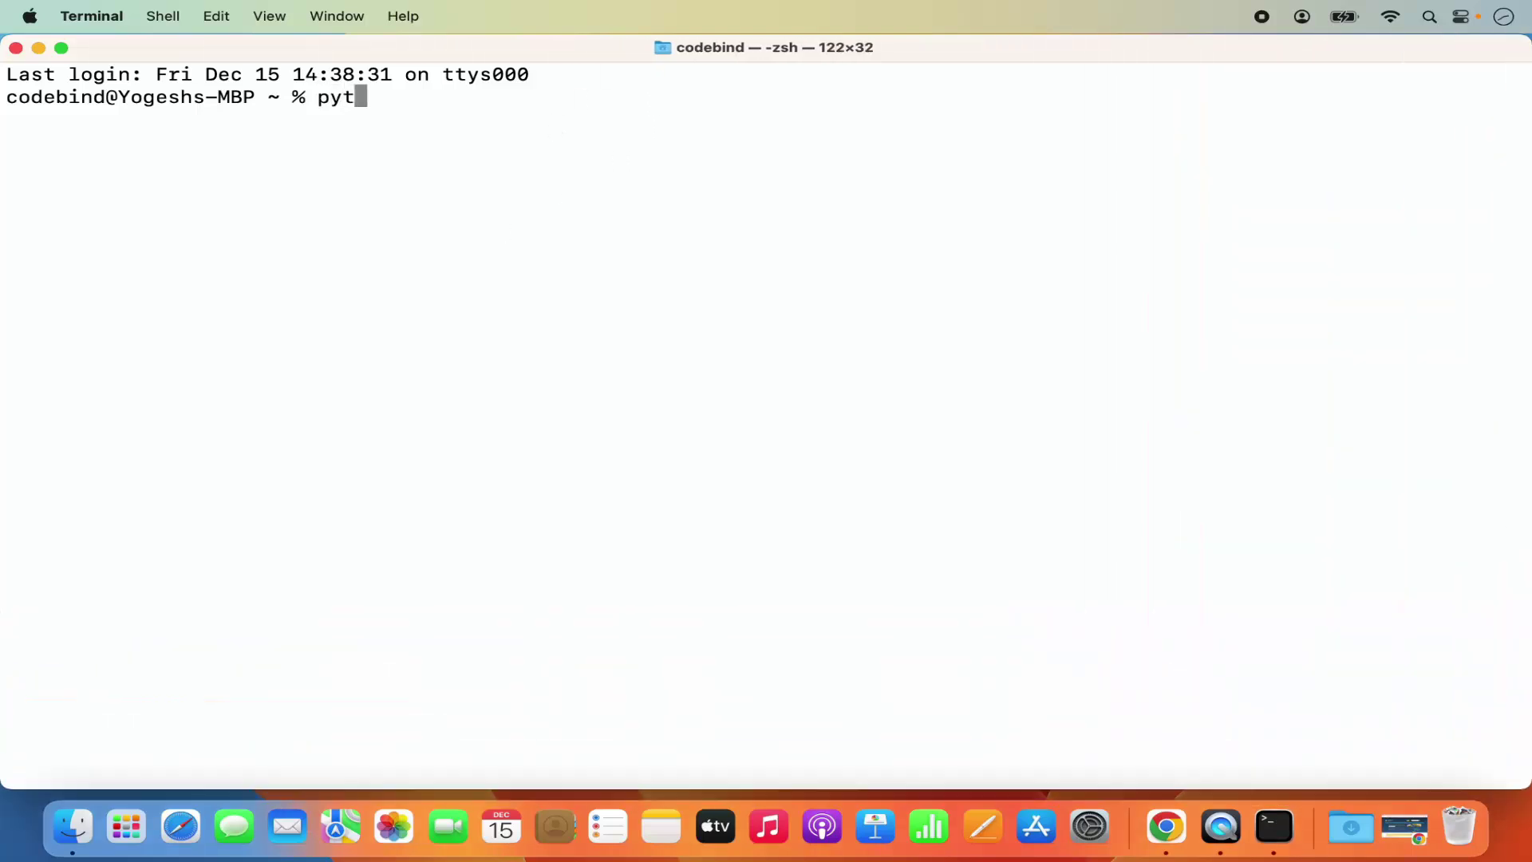
pyautogui.write('3 --version')
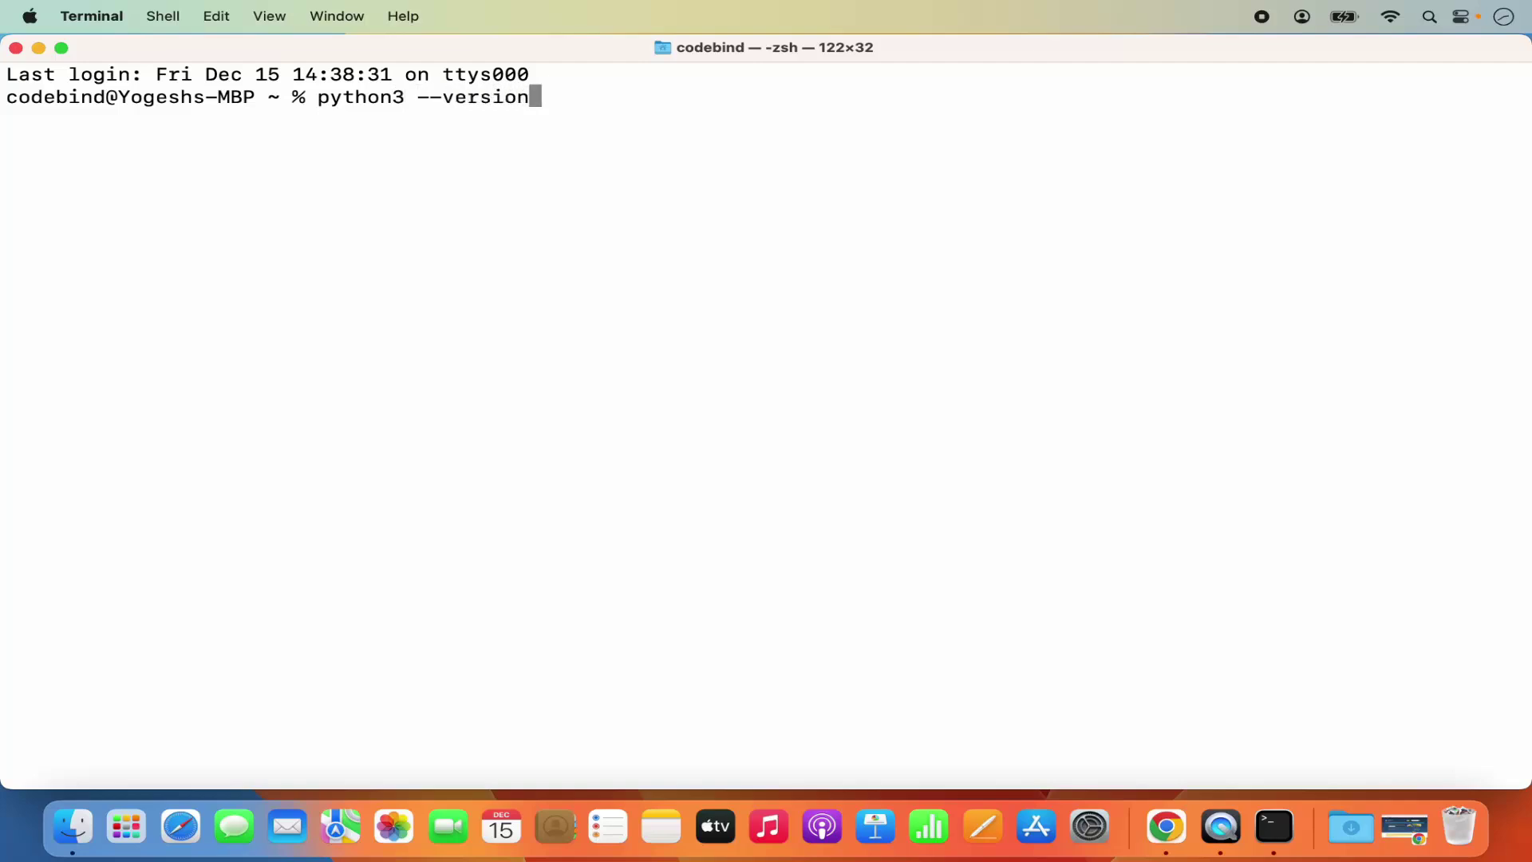
pyautogui.press('Return')
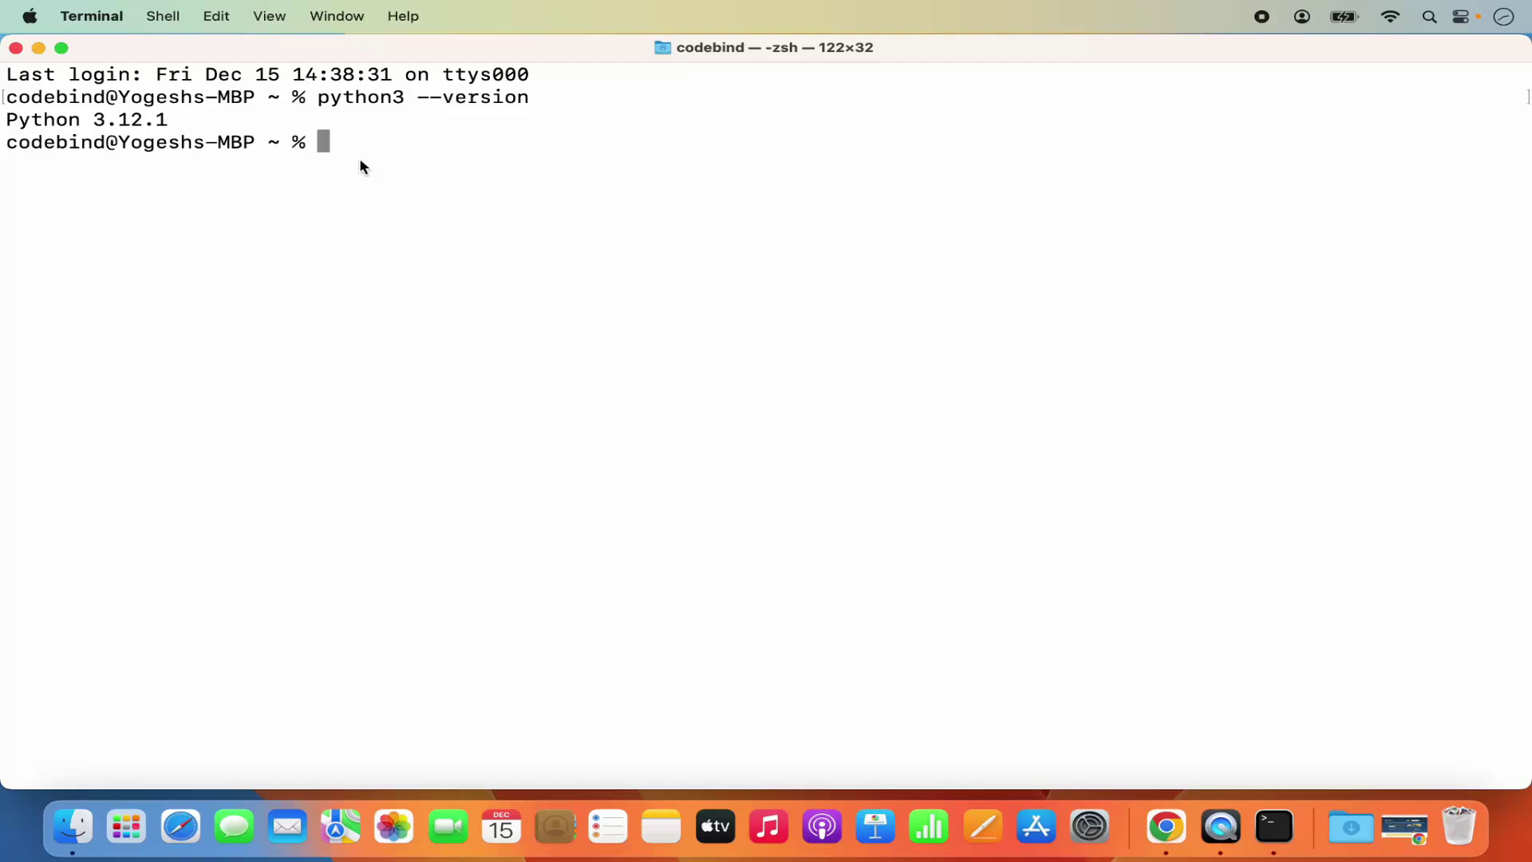
pyautogui.write('python3')
pyautogui.press('Return')
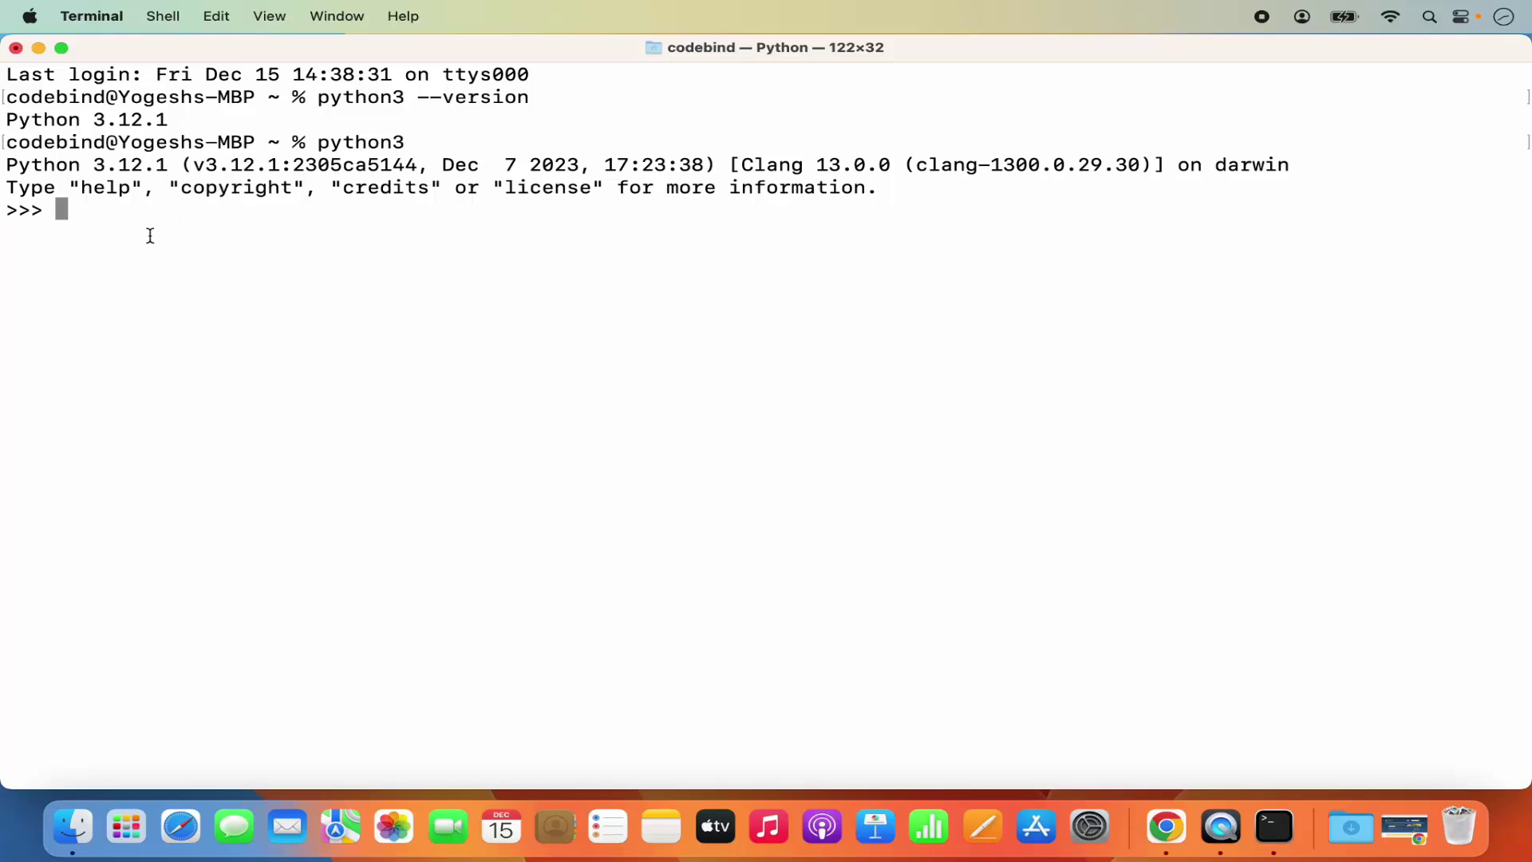
# Step: Evaluate 2+5 to get 7, run print("Hello World"), and exit Python with quit()
pyautogui.write('2+5')
pyautogui.press('Return')
pyautogui.write('prince')
pyautogui.press('BackSpace')
pyautogui.press('BackSpace')
pyautogui.write('t')
pyautogui.write('(")')
pyautogui.press('Left')
pyautogui.write('""')
pyautogui.press('Left')
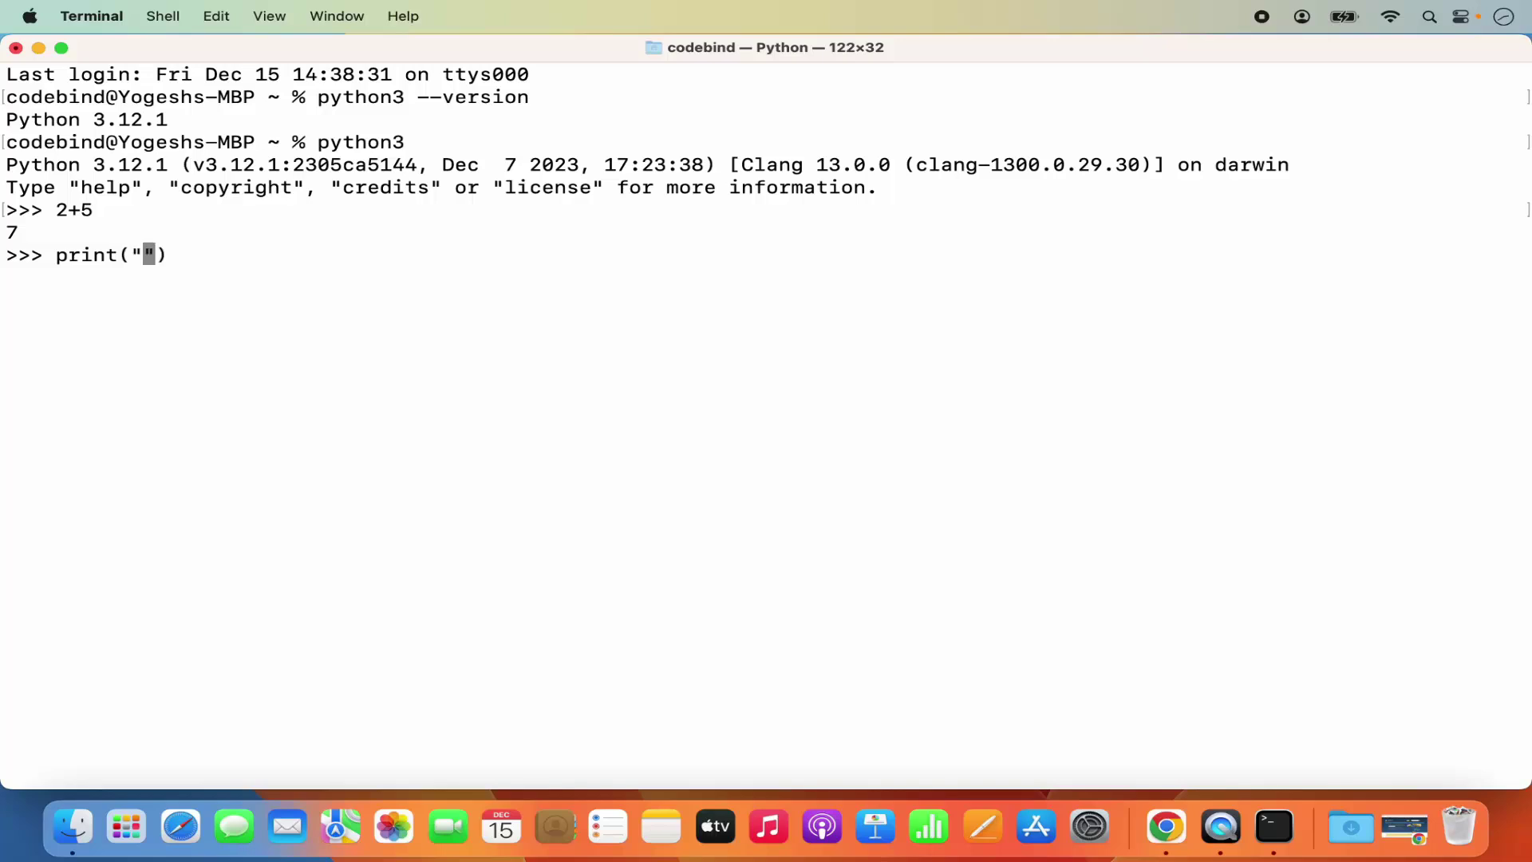
pyautogui.write('Hello World')
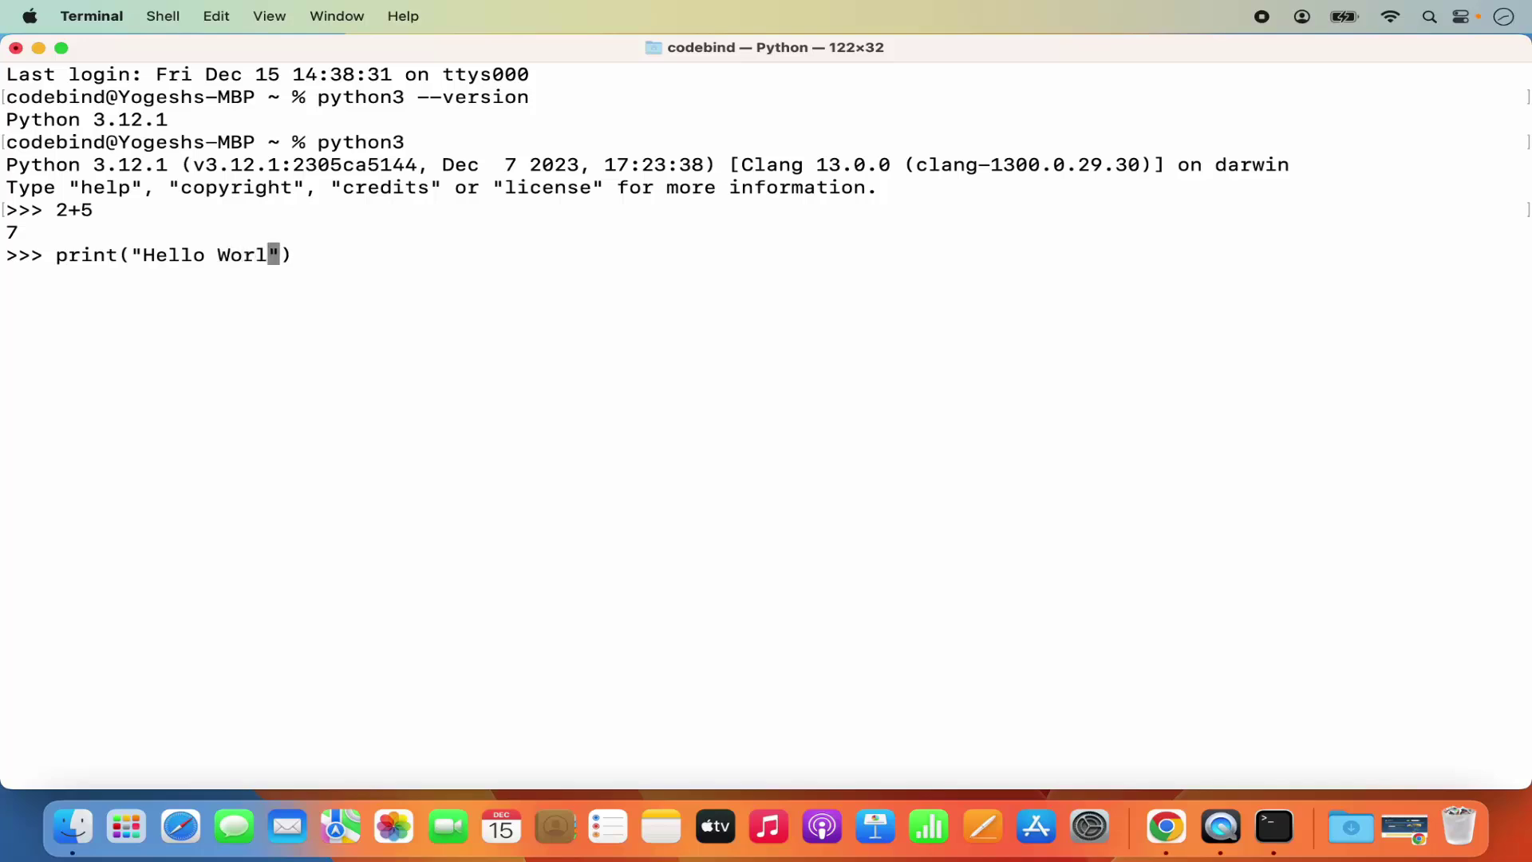
pyautogui.press('Return')
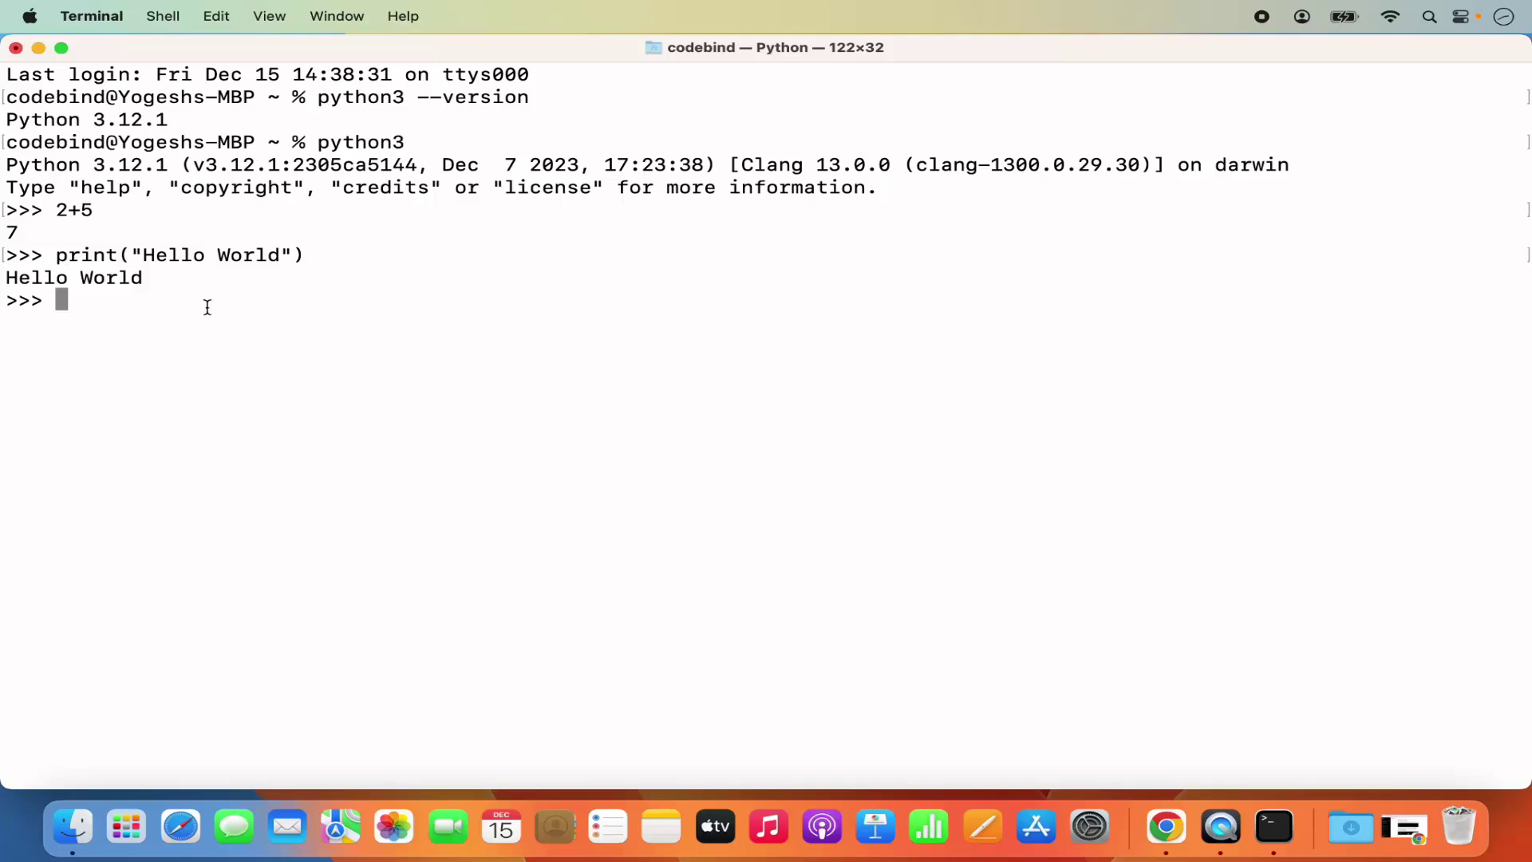
pyautogui.write('quit()')
pyautogui.press('Return')
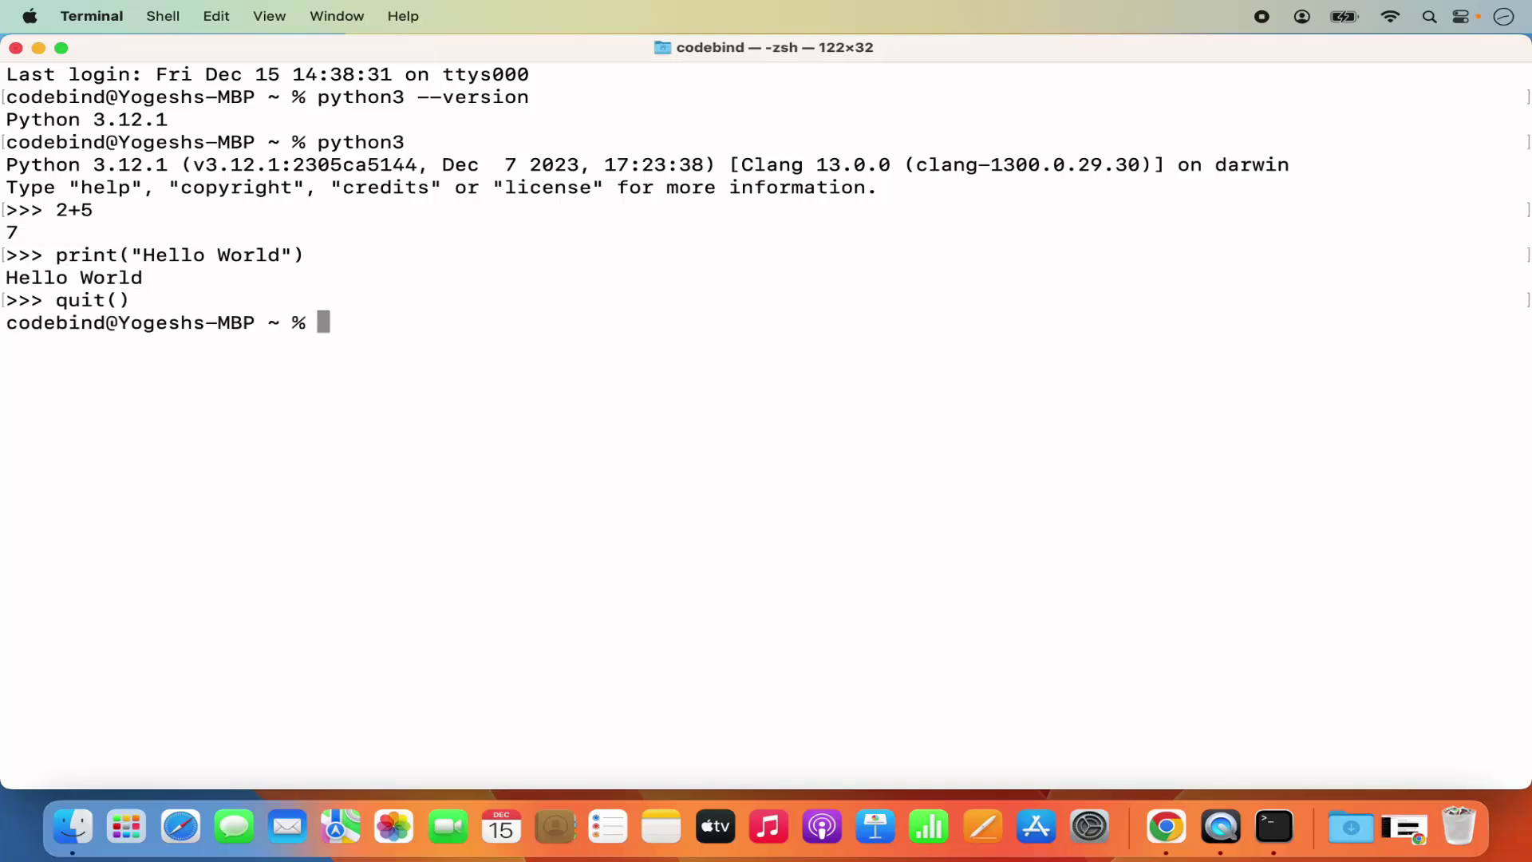